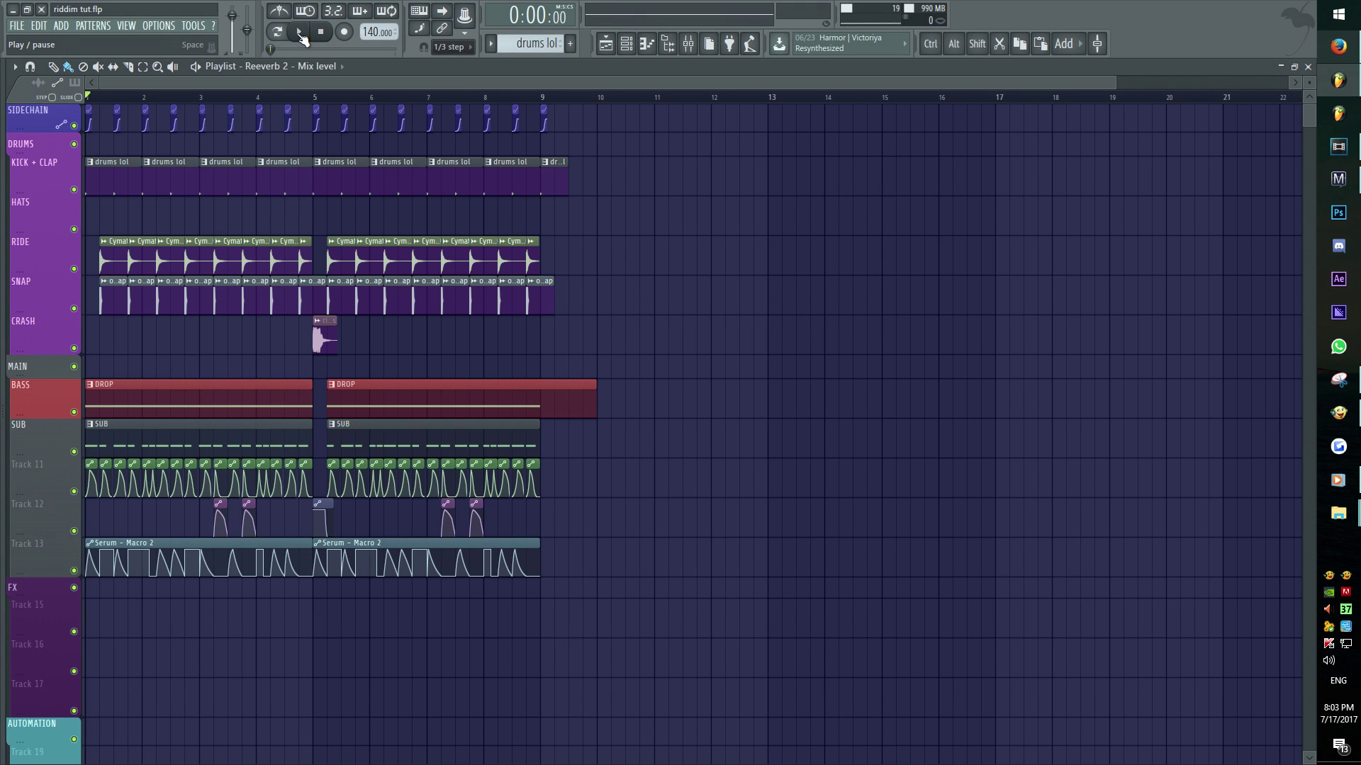
Step: Play the riddim tut song from the transport to audition it
{"action": "left_click", "coordinate": [302, 39]}
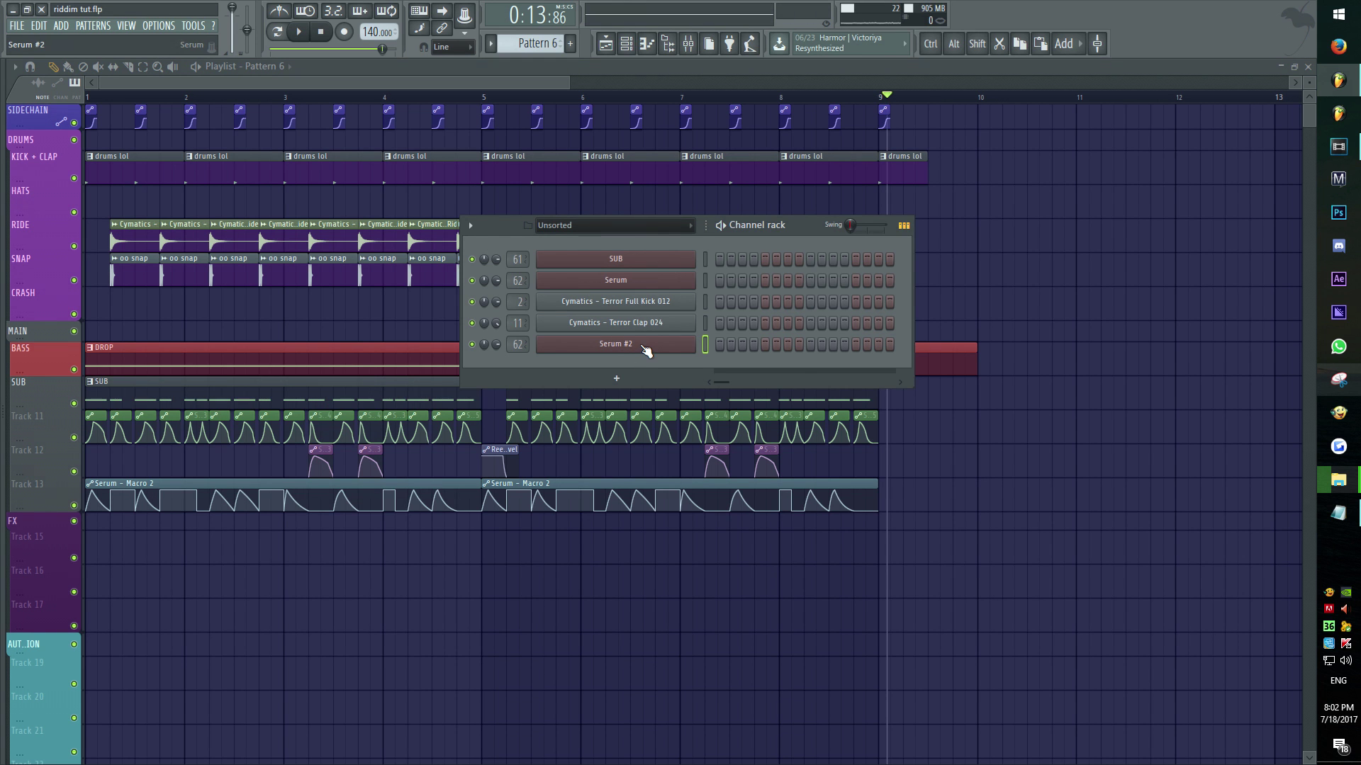
Step: In Serum #2, load Basic Shapes into OSC A, morph to triangle, drop two octaves, lower level
{"action": "left_click", "coordinate": [645, 346]}
{"action": "left_click", "coordinate": [503, 292]}
{"action": "mouse_move", "coordinate": [489, 304]}
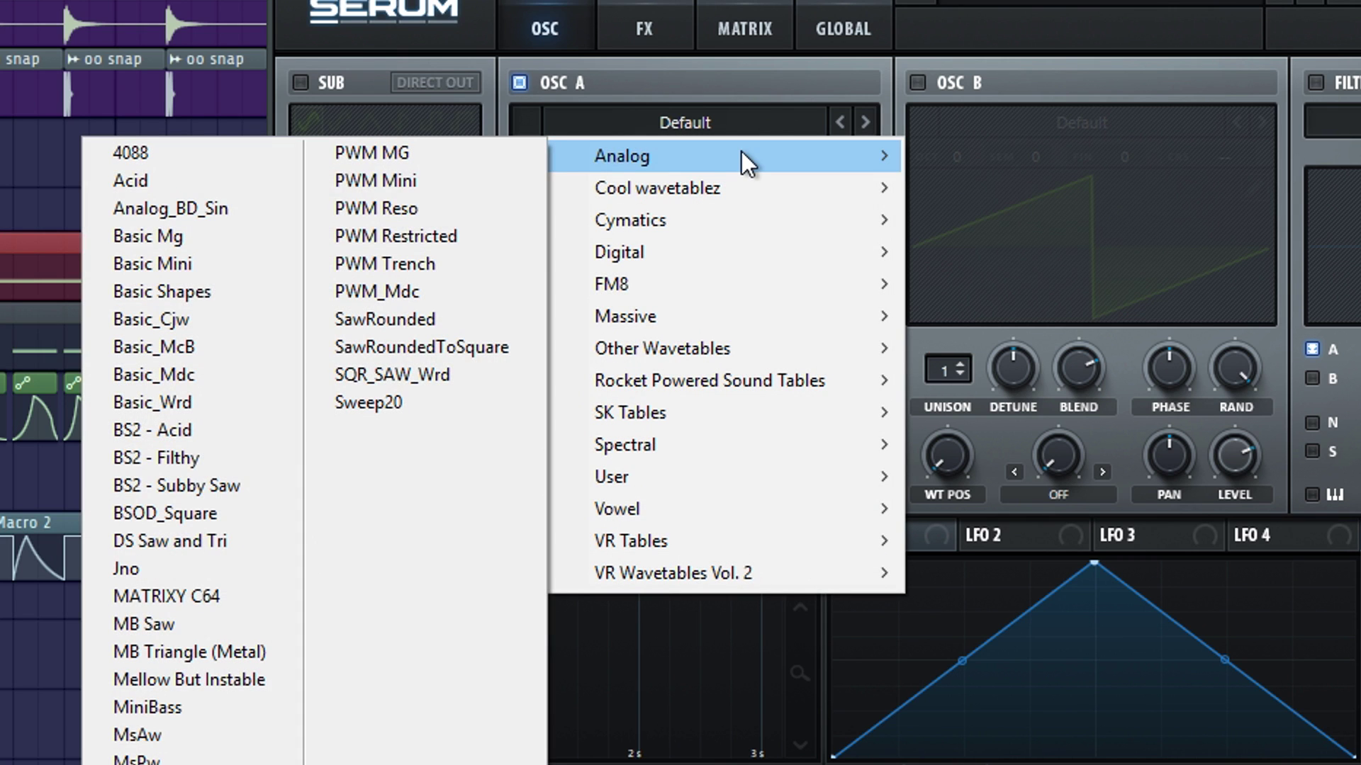
{"action": "left_click", "coordinate": [291, 291]}
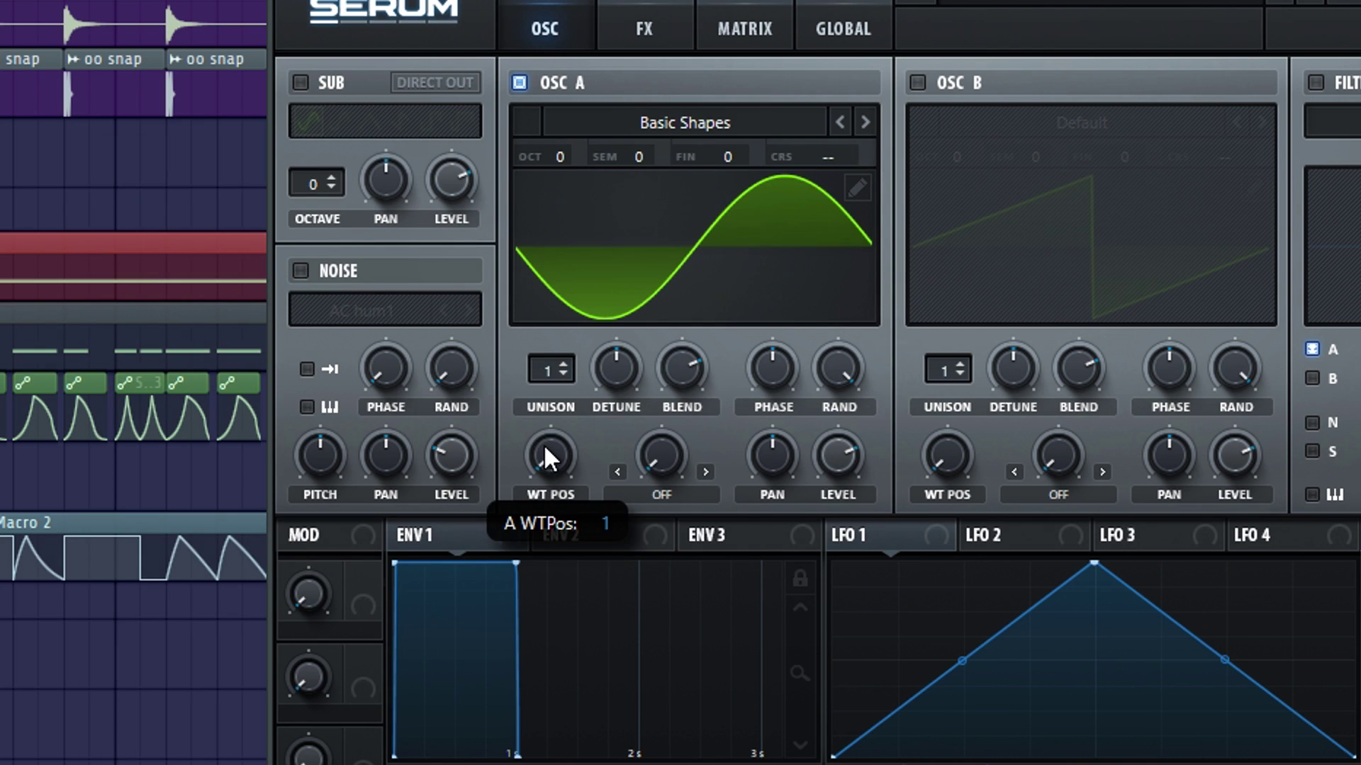
{"action": "left_click_drag", "start_coordinate": [543, 444], "coordinate": [547, 347]}
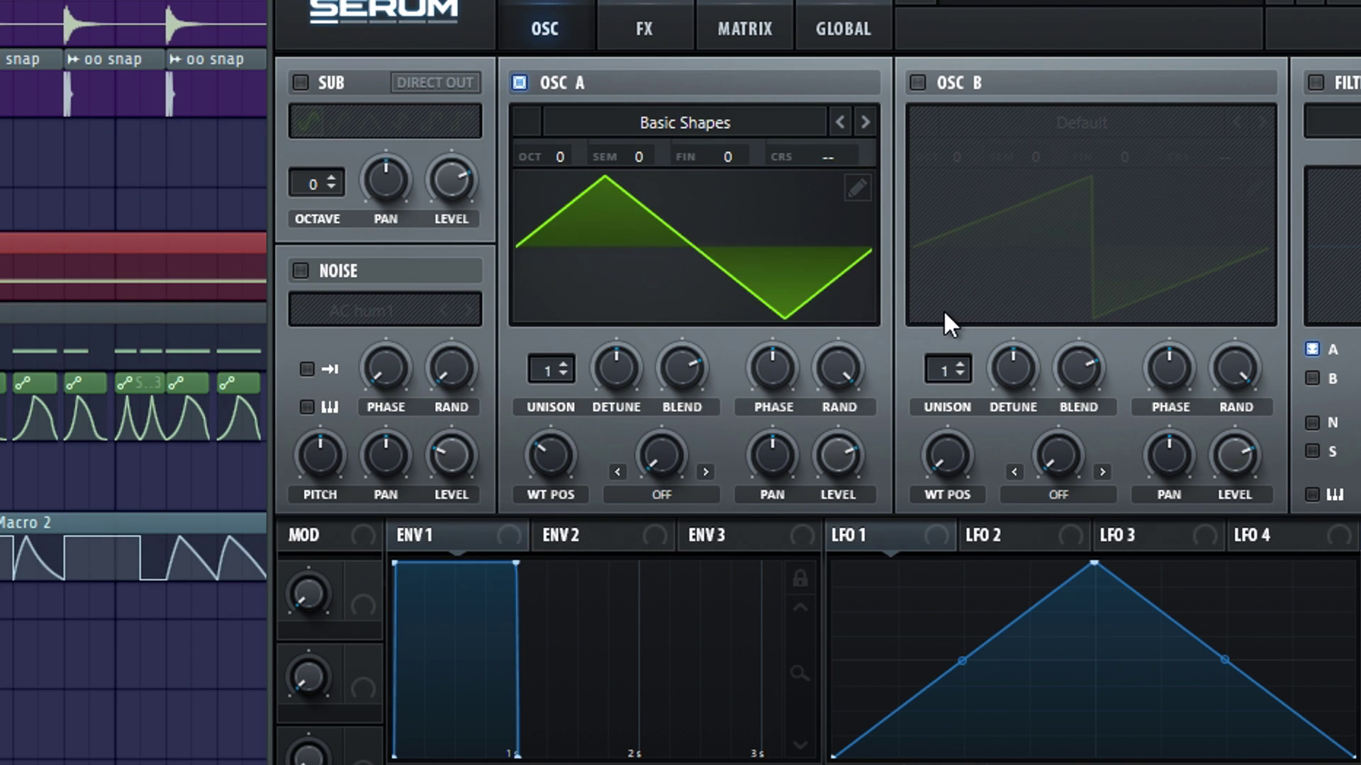
{"action": "left_click_drag", "start_coordinate": [560, 157], "coordinate": [563, 199]}
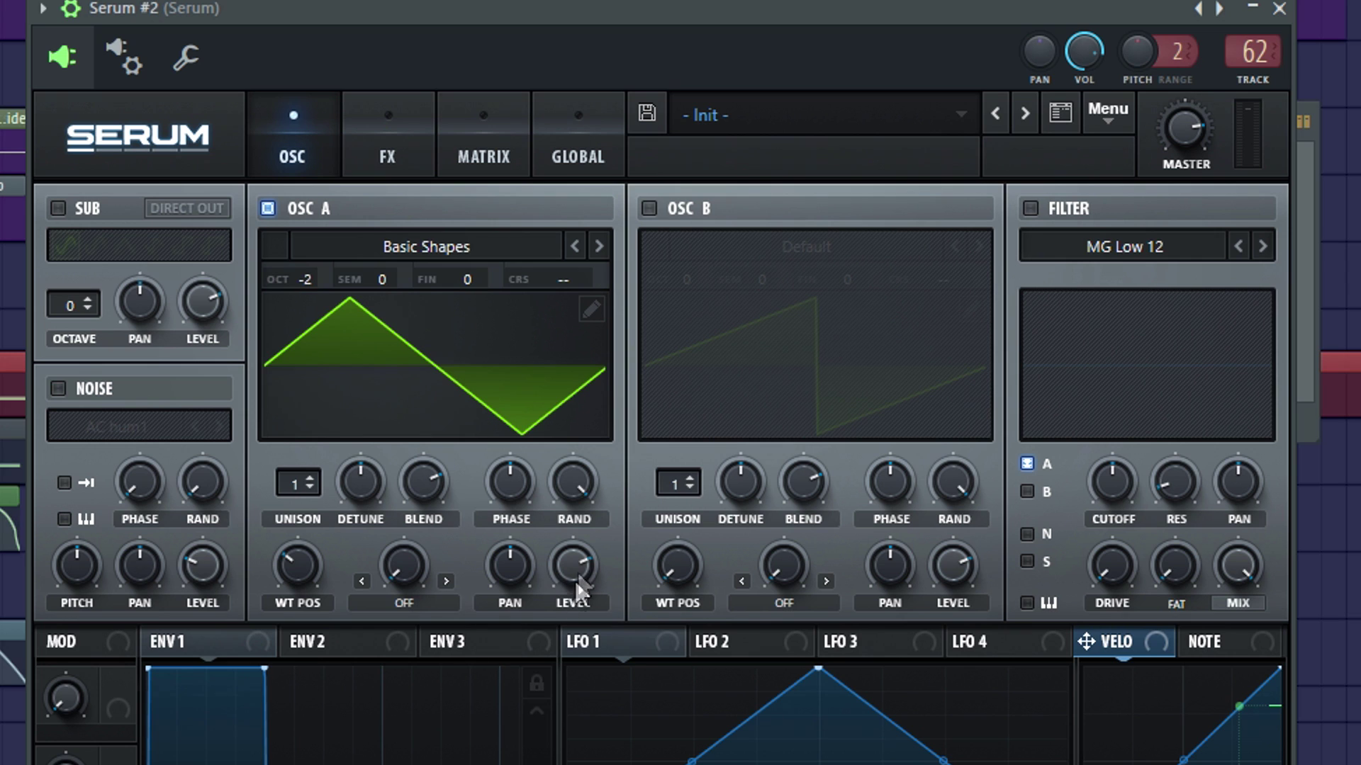
{"action": "left_click_drag", "start_coordinate": [574, 578], "coordinate": [574, 637]}
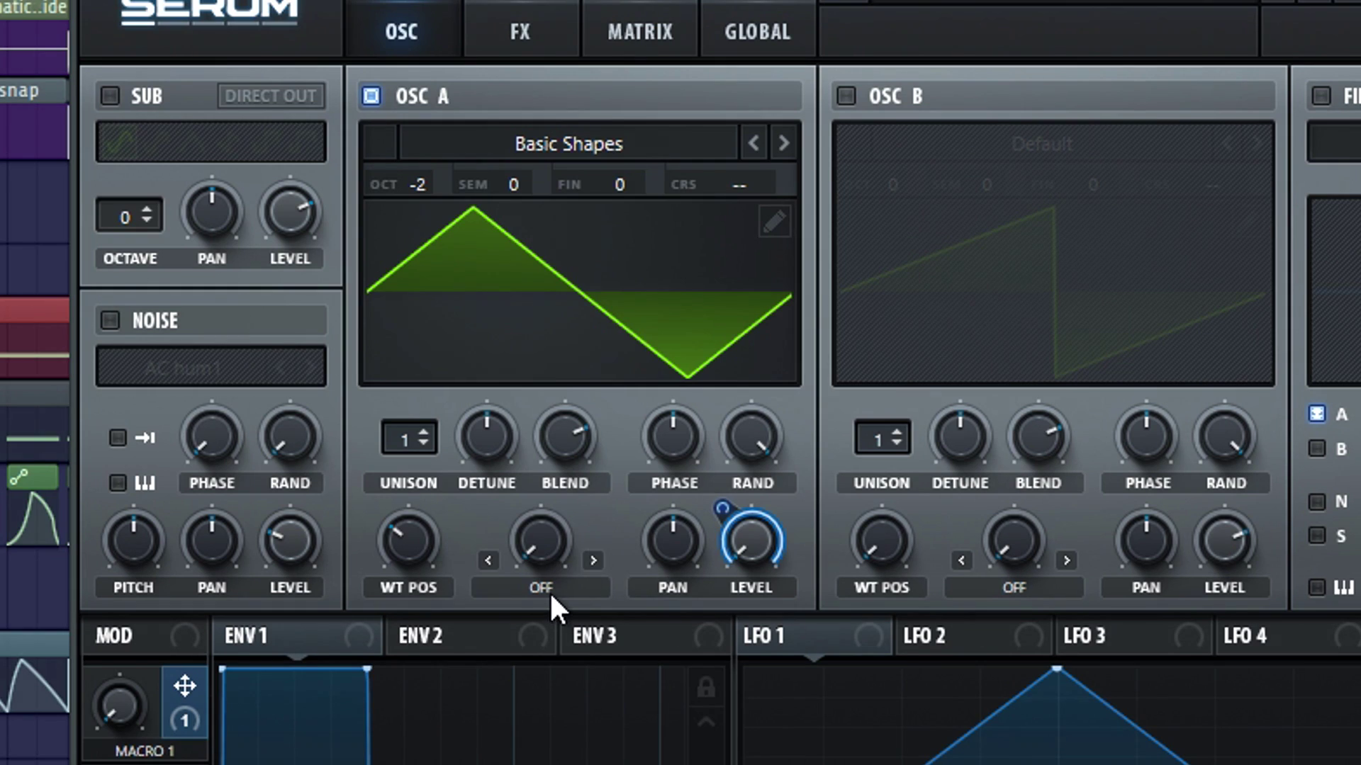
Step: Set OSC A's warp to FM (from B) at about 35%, modulated by Macro 1
{"action": "left_click", "coordinate": [403, 603]}
{"action": "left_click", "coordinate": [441, 474]}
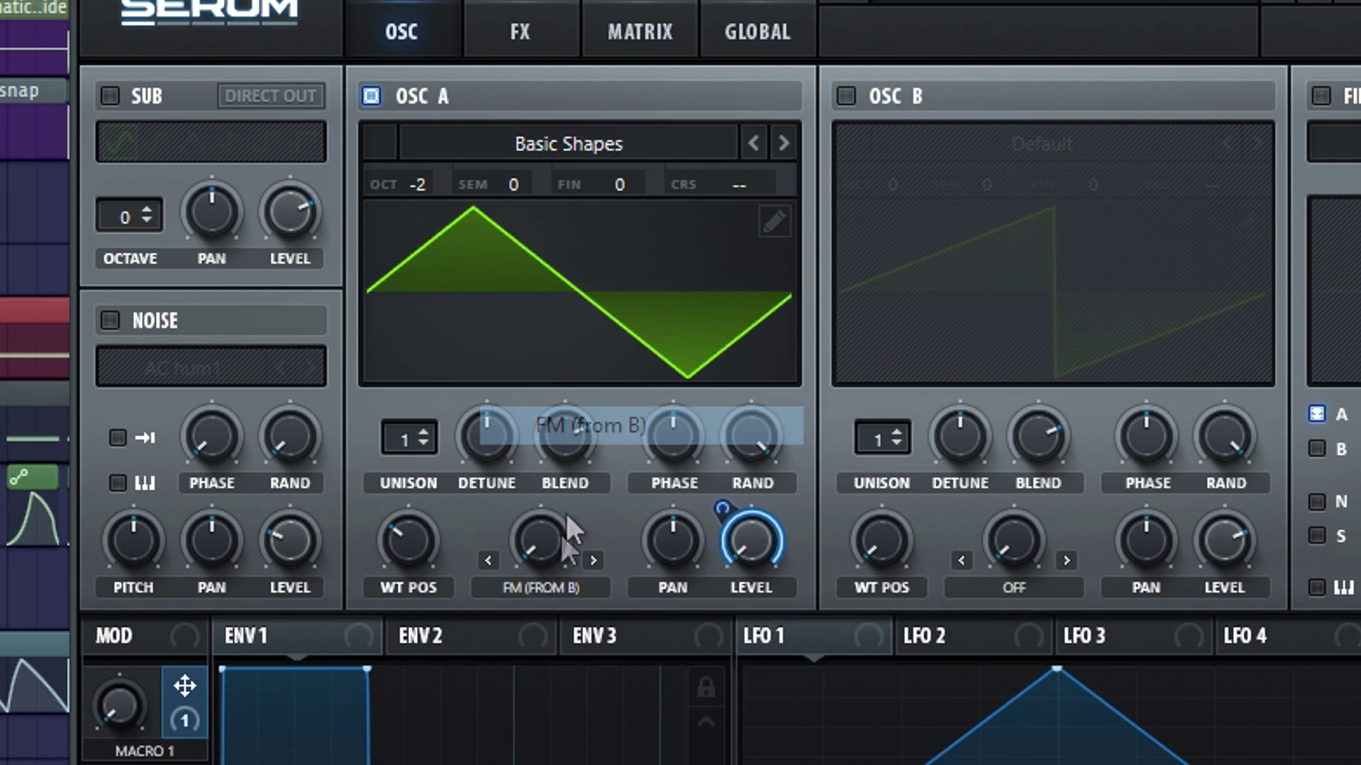
{"action": "left_click_drag", "start_coordinate": [571, 529], "coordinate": [544, 487]}
{"action": "left_click_drag", "start_coordinate": [540, 413], "coordinate": [545, 416]}
{"action": "left_click_drag", "start_coordinate": [192, 689], "coordinate": [512, 522]}
Step: Enable OSC B with a slightly raised Sync warp modulated by ENV 1
{"action": "left_click", "coordinate": [537, 278]}
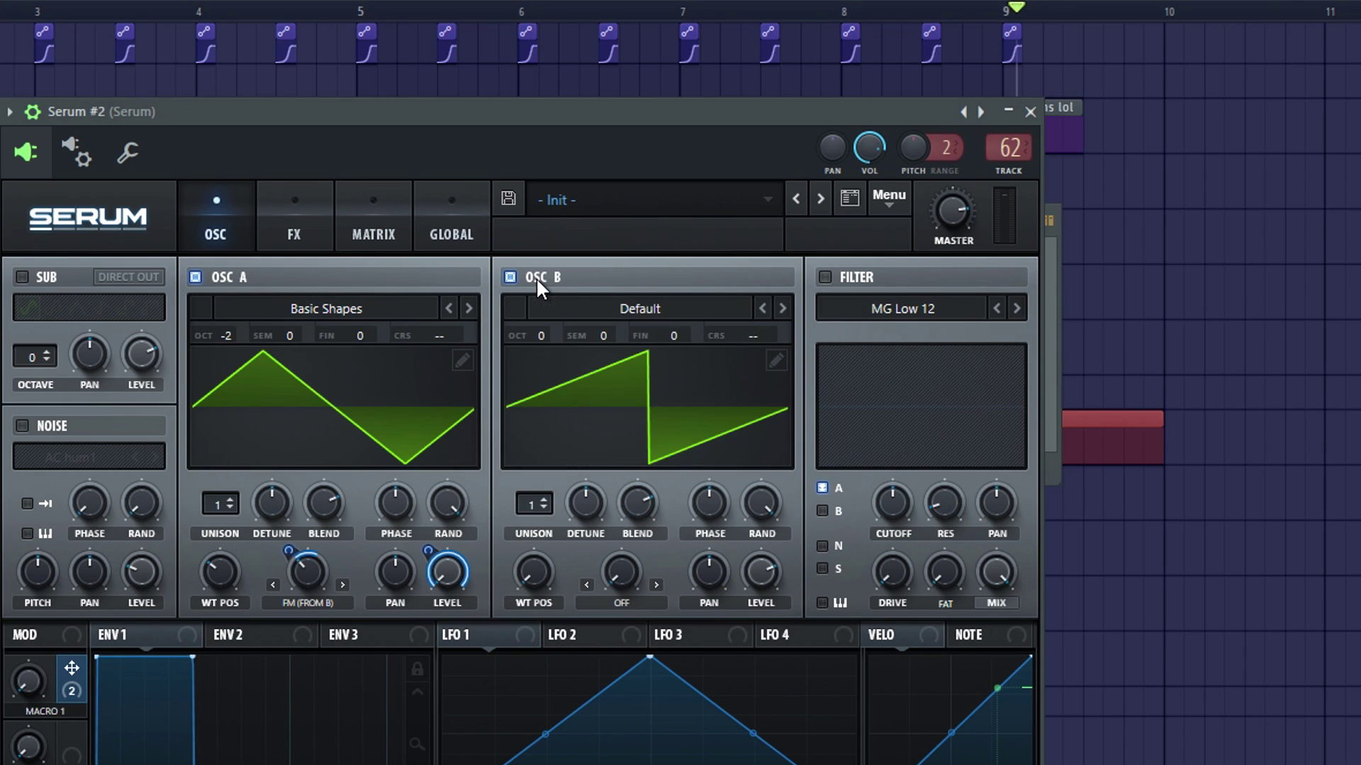
{"action": "left_click", "coordinate": [629, 603]}
{"action": "left_click", "coordinate": [666, 90]}
{"action": "left_click_drag", "start_coordinate": [615, 546], "coordinate": [611, 480]}
{"action": "left_click_drag", "start_coordinate": [186, 637], "coordinate": [585, 604]}
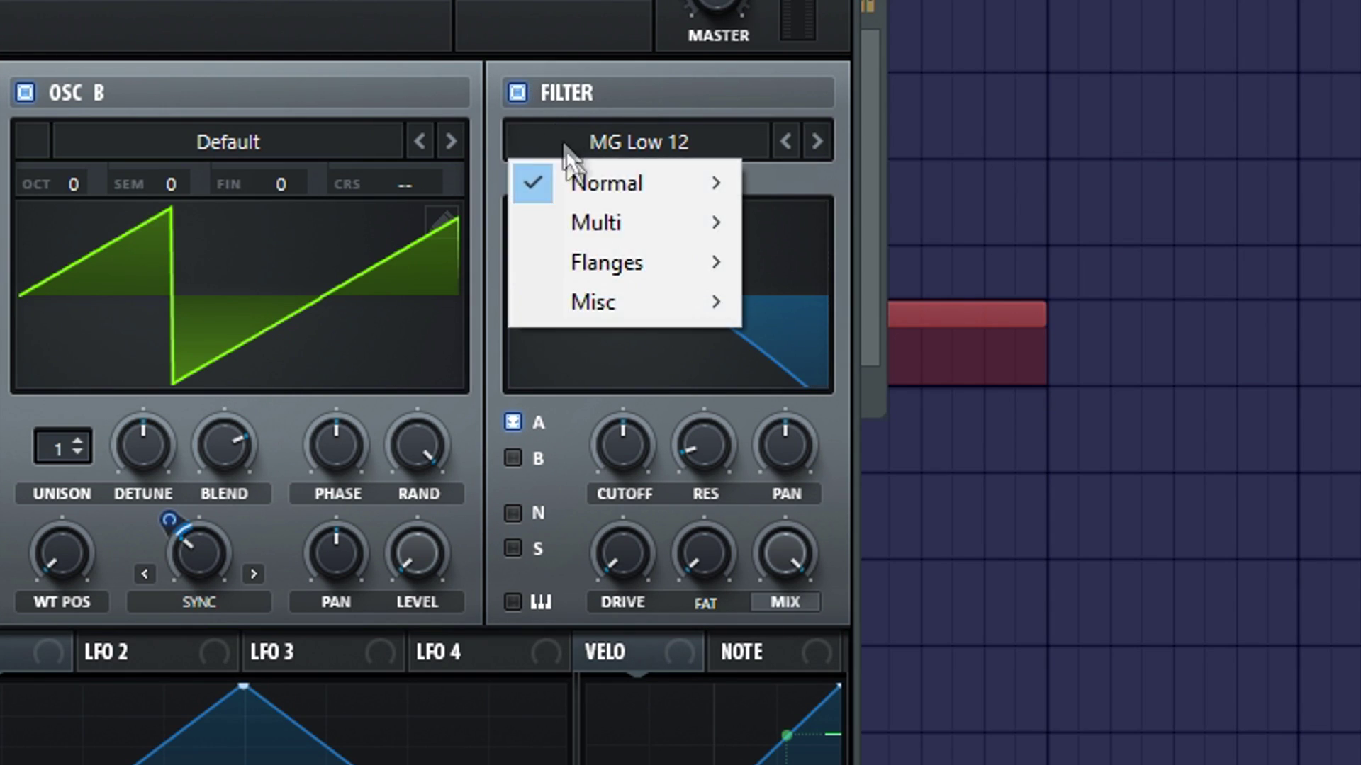
Step: Set the filter to Reverb with 59 Hz cutoff on Macro 1 and zero resonance
{"action": "mouse_move", "coordinate": [599, 311]}
{"action": "left_click", "coordinate": [409, 734]}
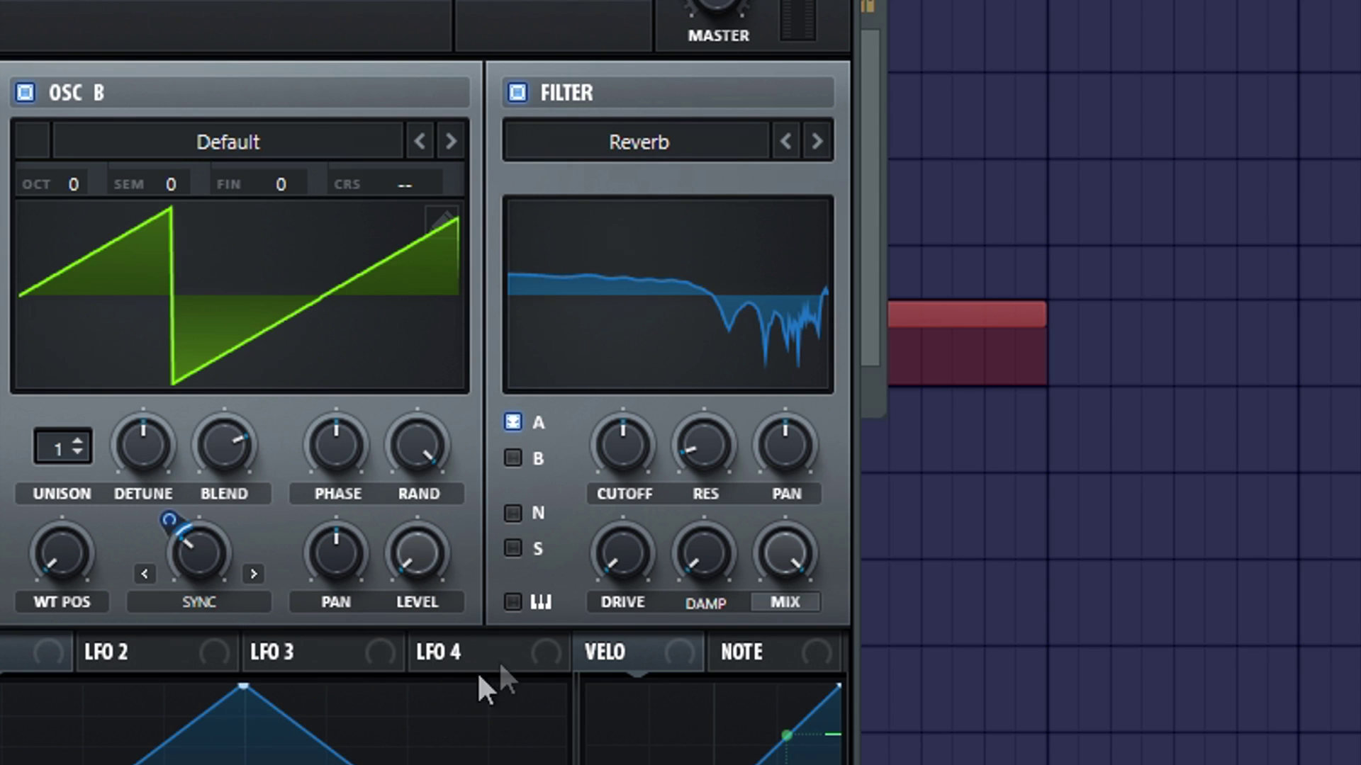
{"action": "left_click_drag", "start_coordinate": [627, 461], "coordinate": [607, 544]}
{"action": "left_click_drag", "start_coordinate": [142, 764], "coordinate": [564, 542]}
{"action": "left_click_drag", "start_coordinate": [703, 445], "coordinate": [714, 566]}
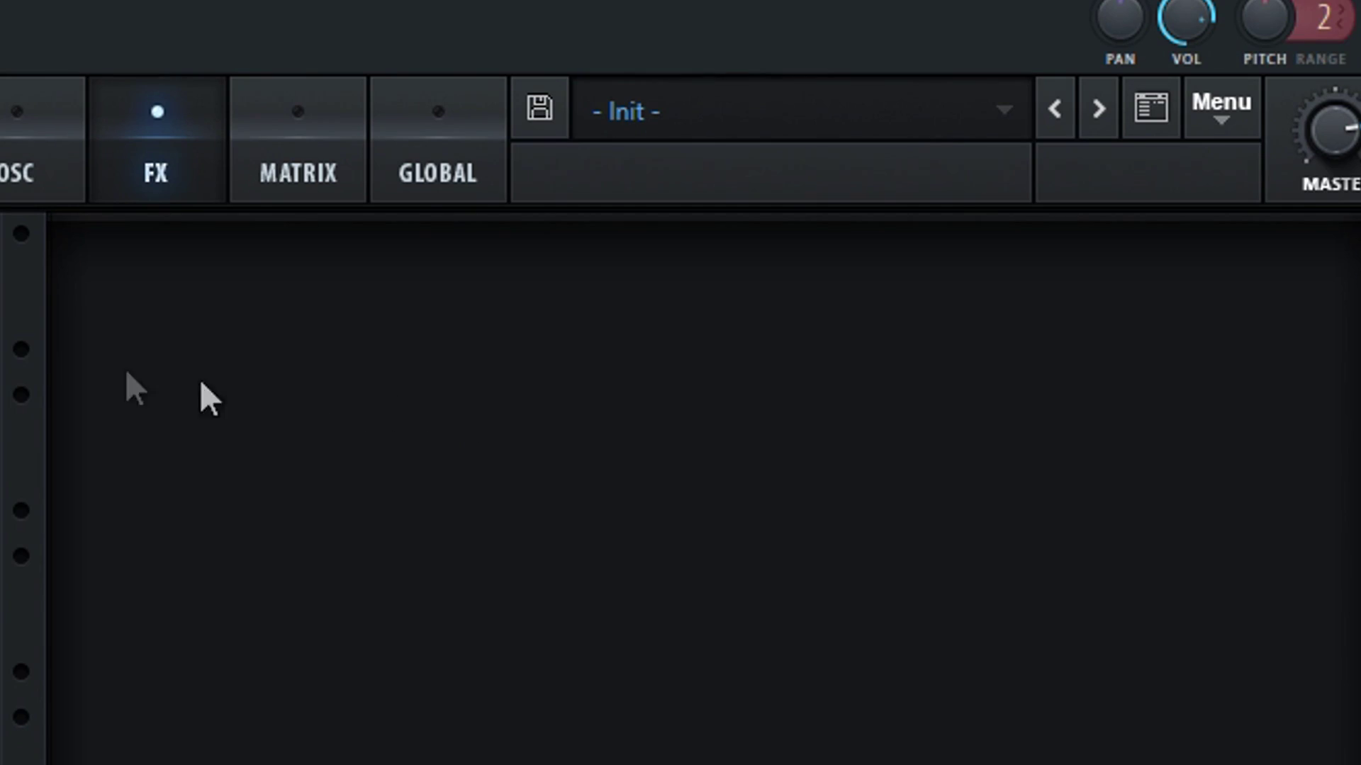
Step: Add a Tube distortion with PRE filter at 13290 Hz, 36% drive and slightly lowered mix
{"action": "left_click", "coordinate": [7, 273]}
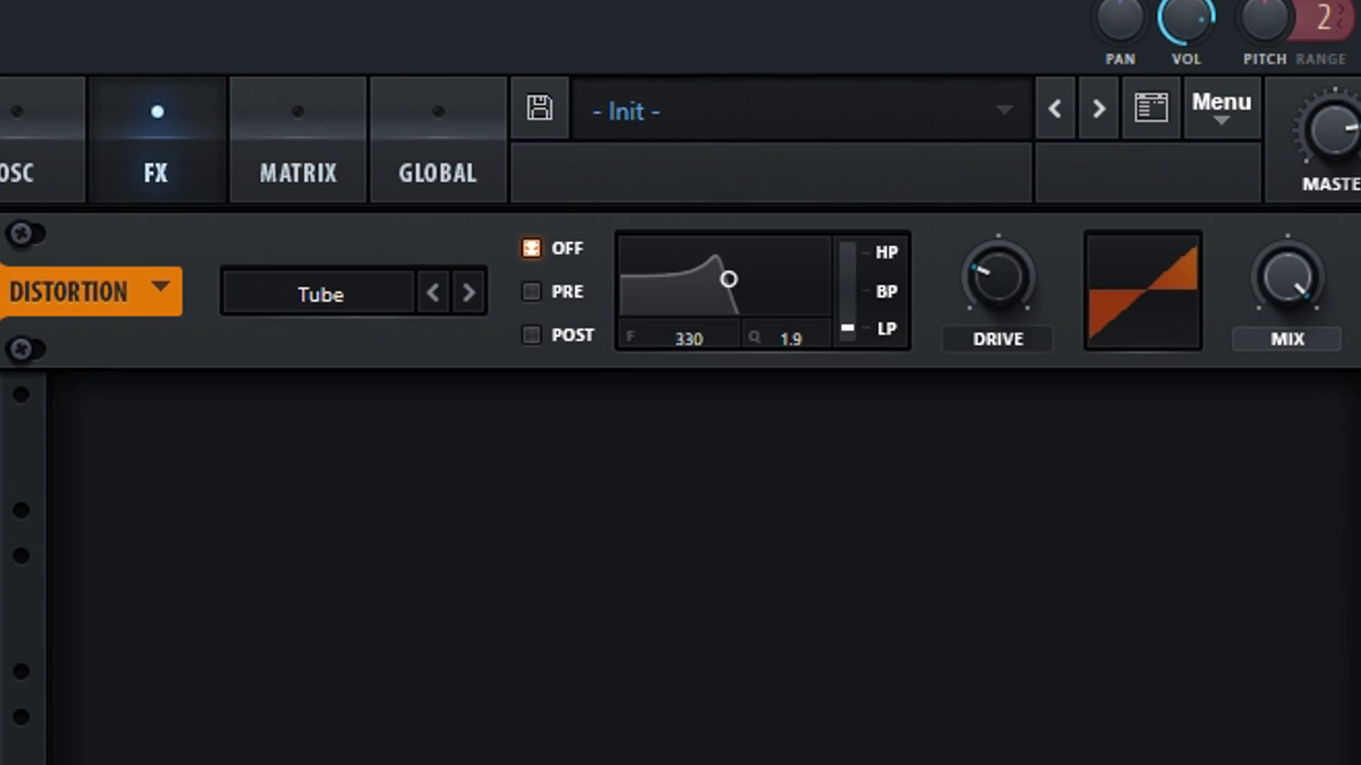
{"action": "left_click", "coordinate": [567, 294]}
{"action": "left_click_drag", "start_coordinate": [728, 280], "coordinate": [880, 284]}
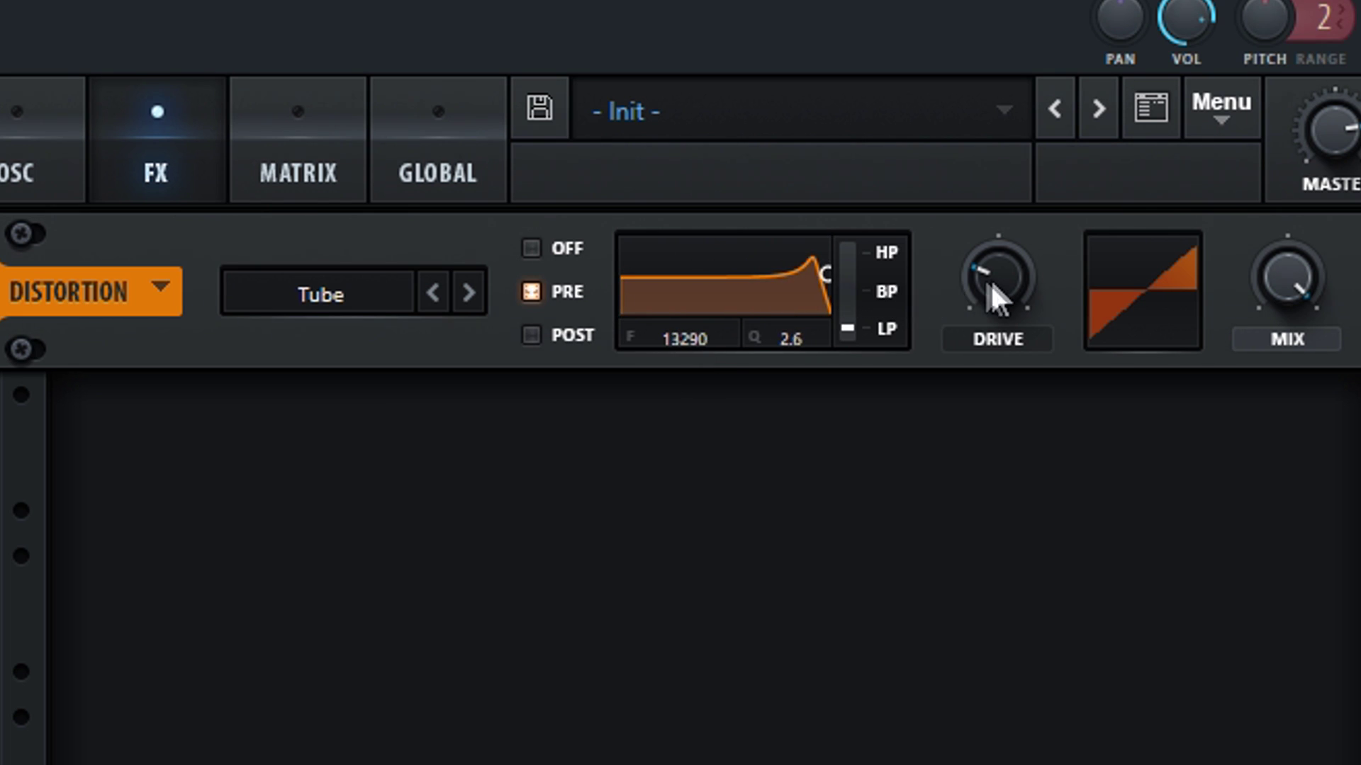
{"action": "left_click_drag", "start_coordinate": [993, 283], "coordinate": [1091, 92]}
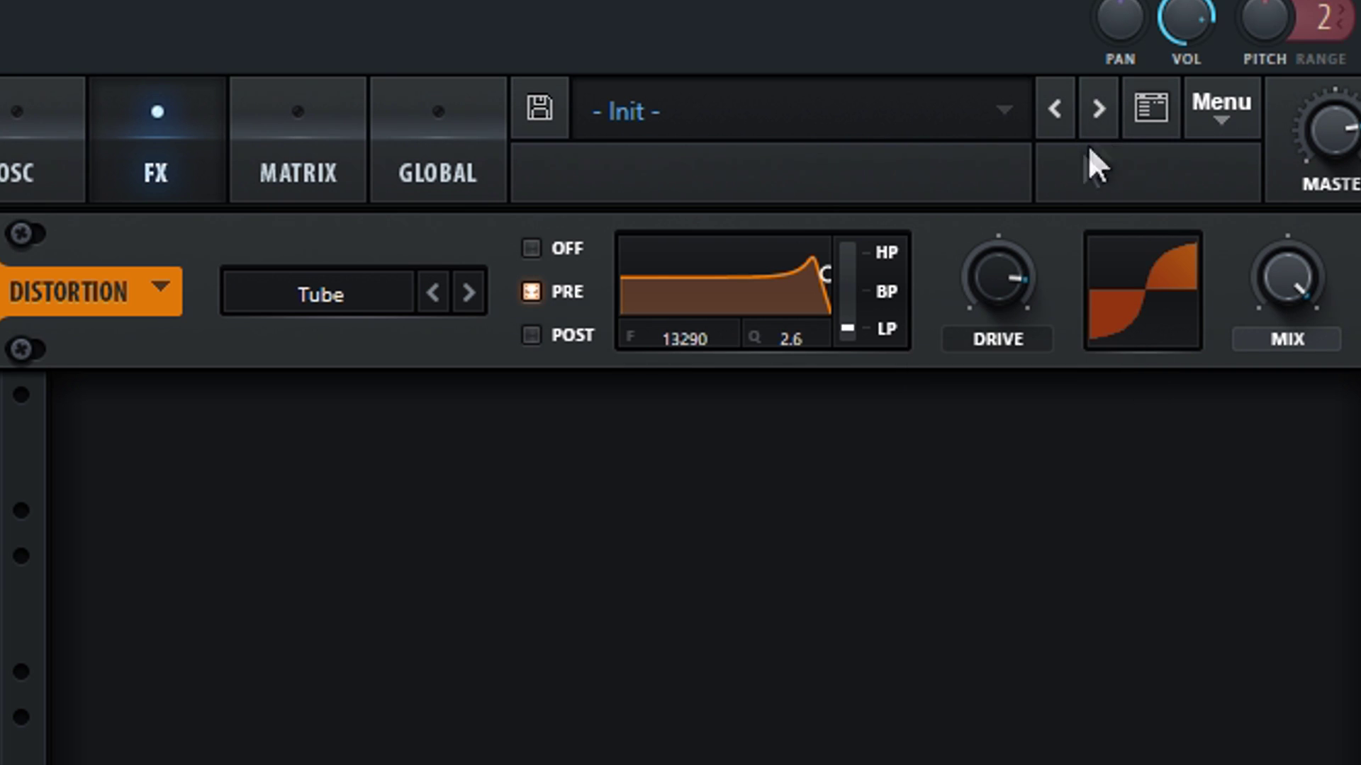
{"action": "left_click_drag", "start_coordinate": [1299, 279], "coordinate": [1273, 327]}
Step: Add a filter effect with minimum cutoff, 100% fat, and Macro 1 pulling its mix by -70
{"action": "left_click", "coordinate": [0, 320]}
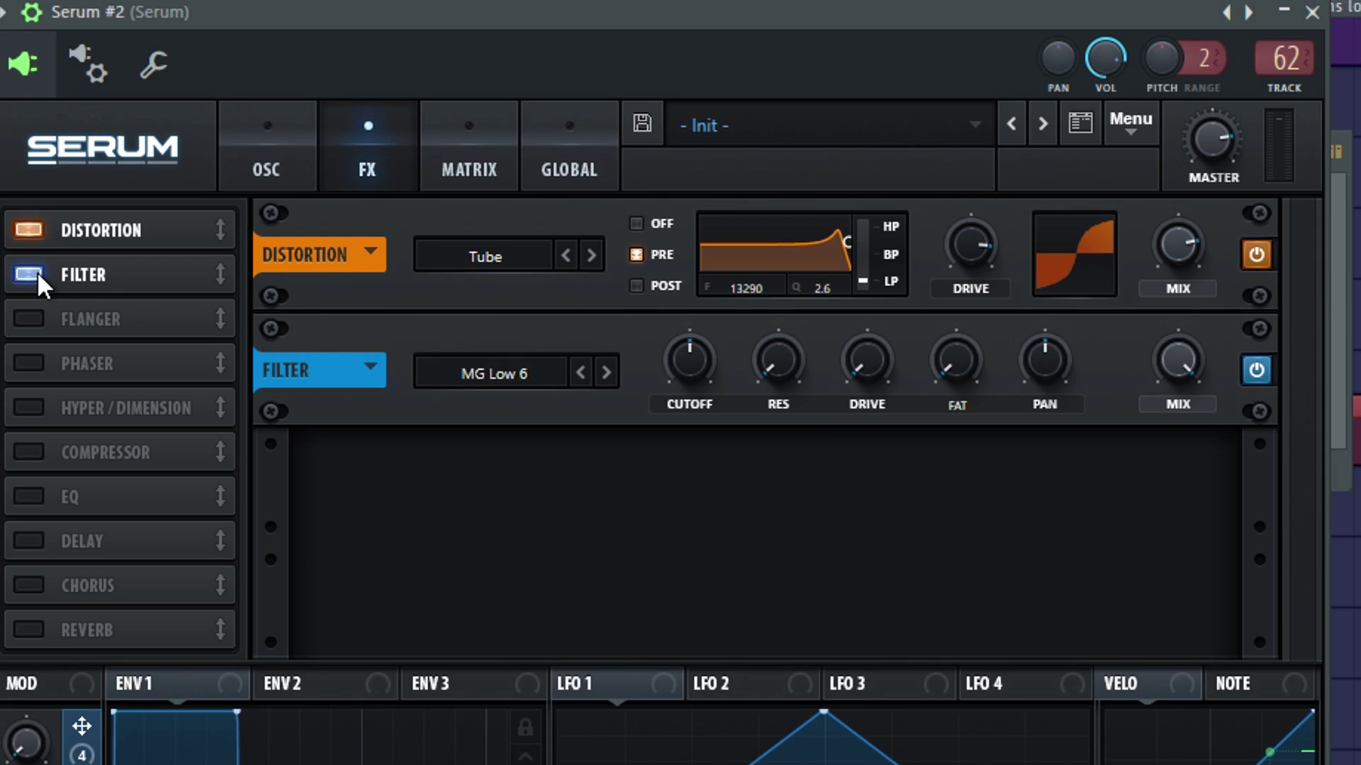
{"action": "left_click_drag", "start_coordinate": [687, 359], "coordinate": [781, 290]}
{"action": "left_click_drag", "start_coordinate": [866, 359], "coordinate": [857, 283]}
{"action": "left_click_drag", "start_coordinate": [976, 362], "coordinate": [1067, 42]}
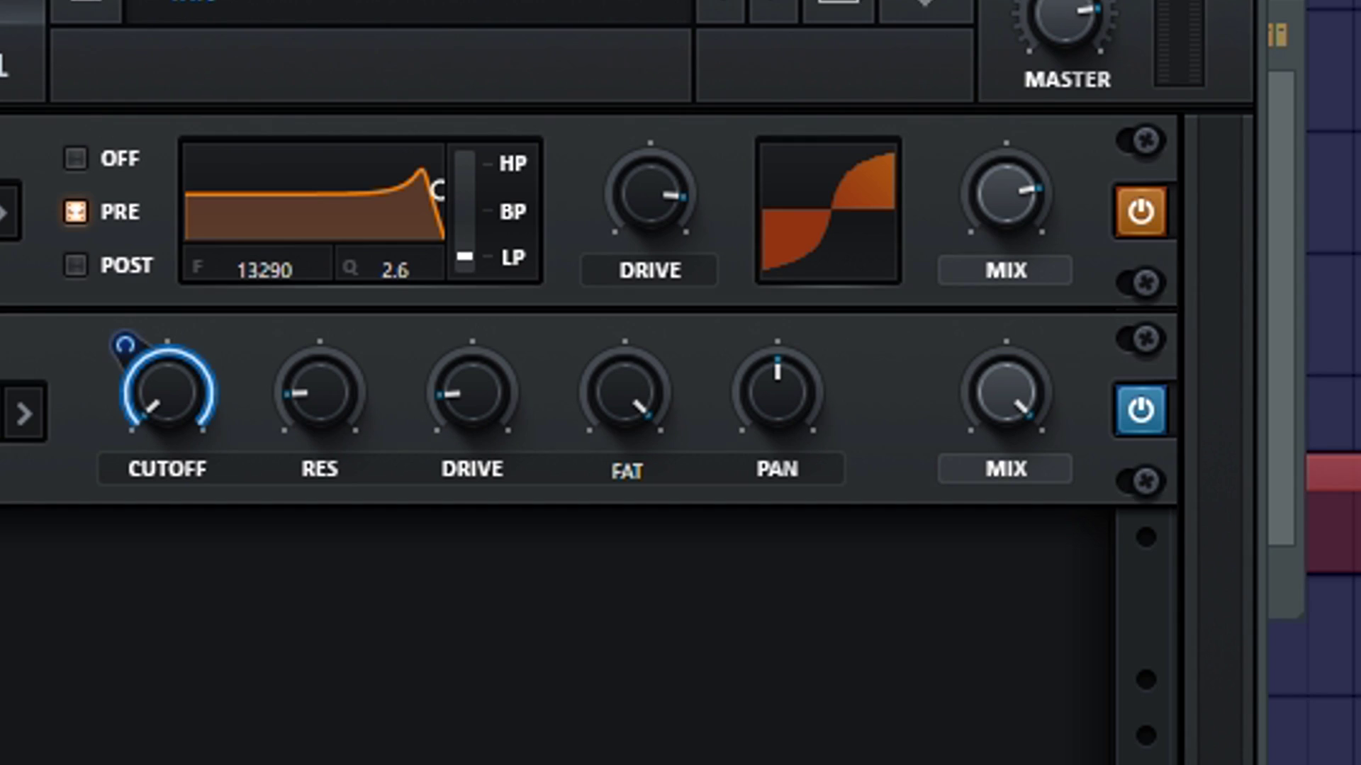
{"action": "left_click_drag", "start_coordinate": [194, 761], "coordinate": [1156, 383]}
{"action": "left_click_drag", "start_coordinate": [1152, 332], "coordinate": [1150, 428]}
{"action": "left_click_drag", "start_coordinate": [962, 510], "coordinate": [963, 562]}
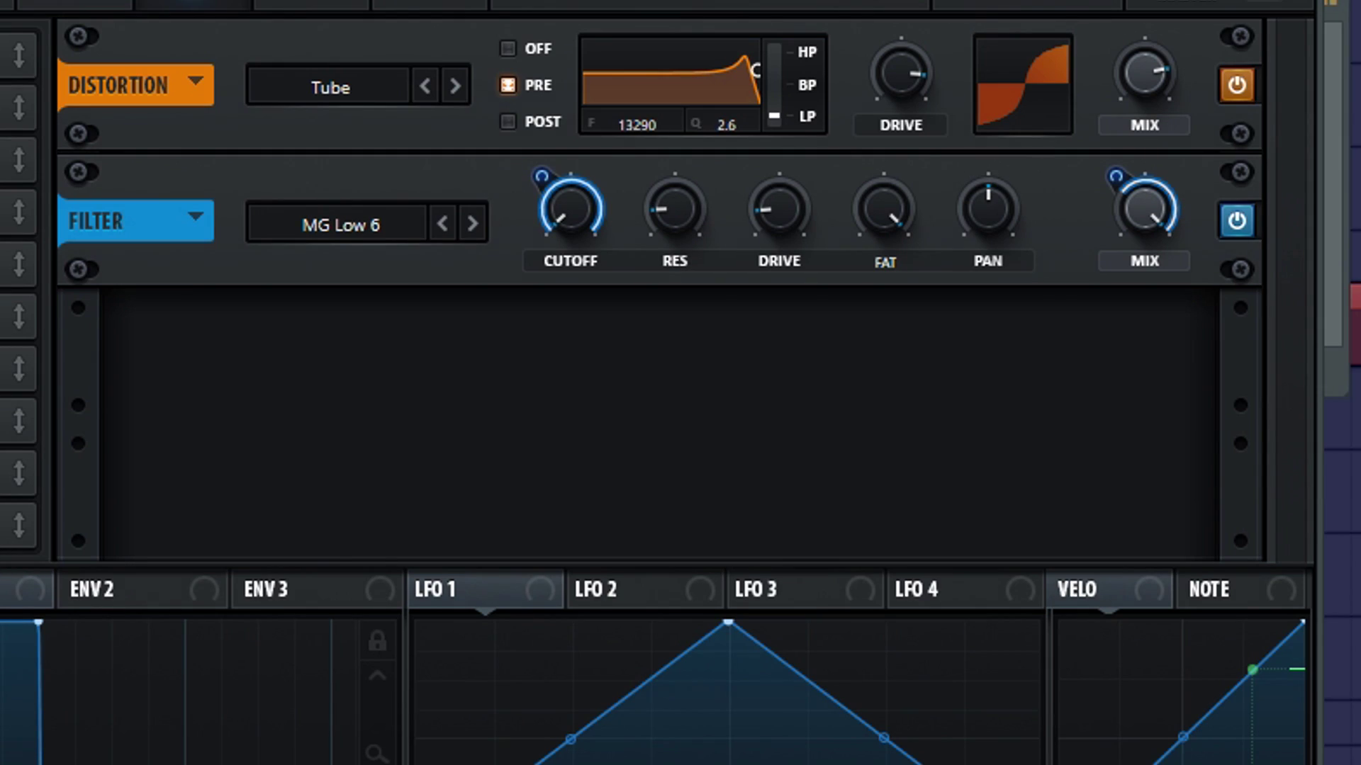
Step: Set the Flanger to a tempo-synced slow rate, ~45% depth, ~40% mix, with Macro 1 on depth and mix
{"action": "left_click_drag", "start_coordinate": [291, 345], "coordinate": [292, 411]}
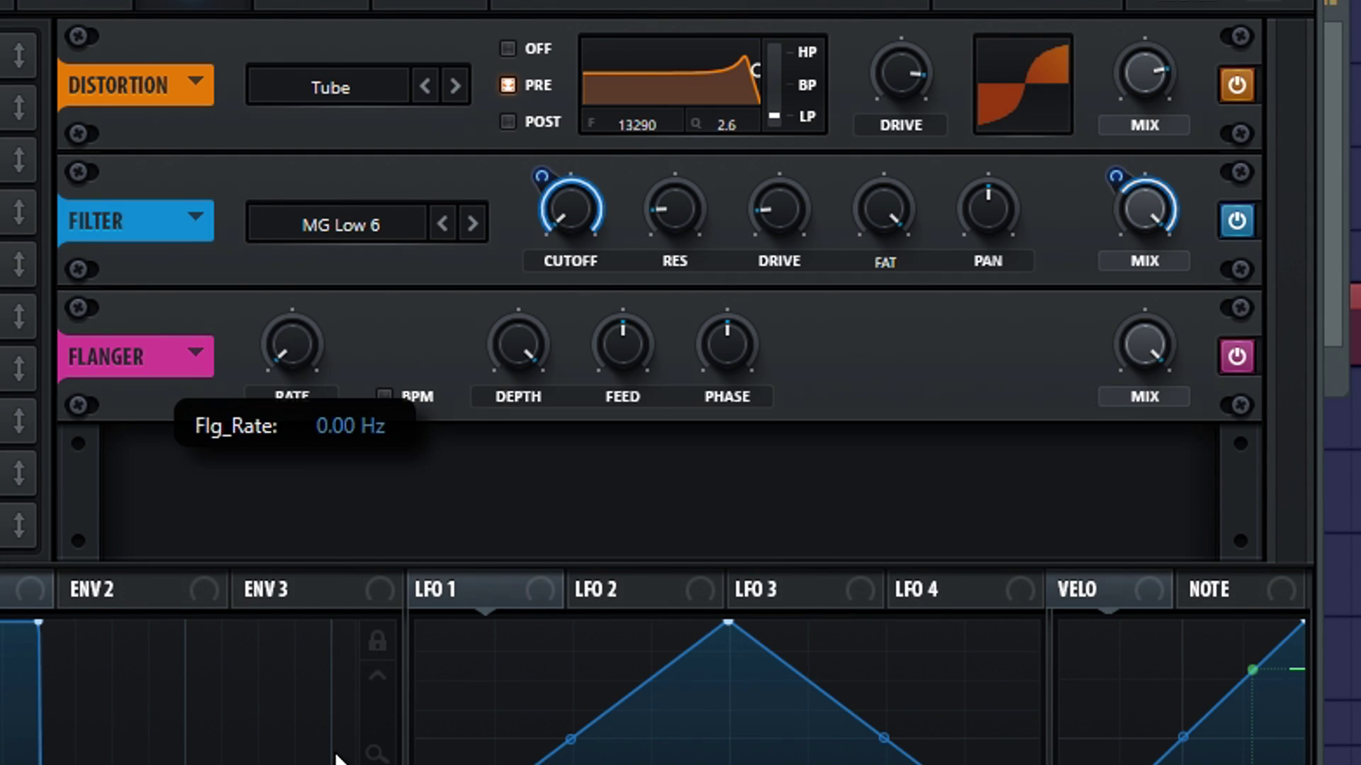
{"action": "left_click", "coordinate": [407, 394]}
{"action": "left_click_drag", "start_coordinate": [513, 365], "coordinate": [505, 402]}
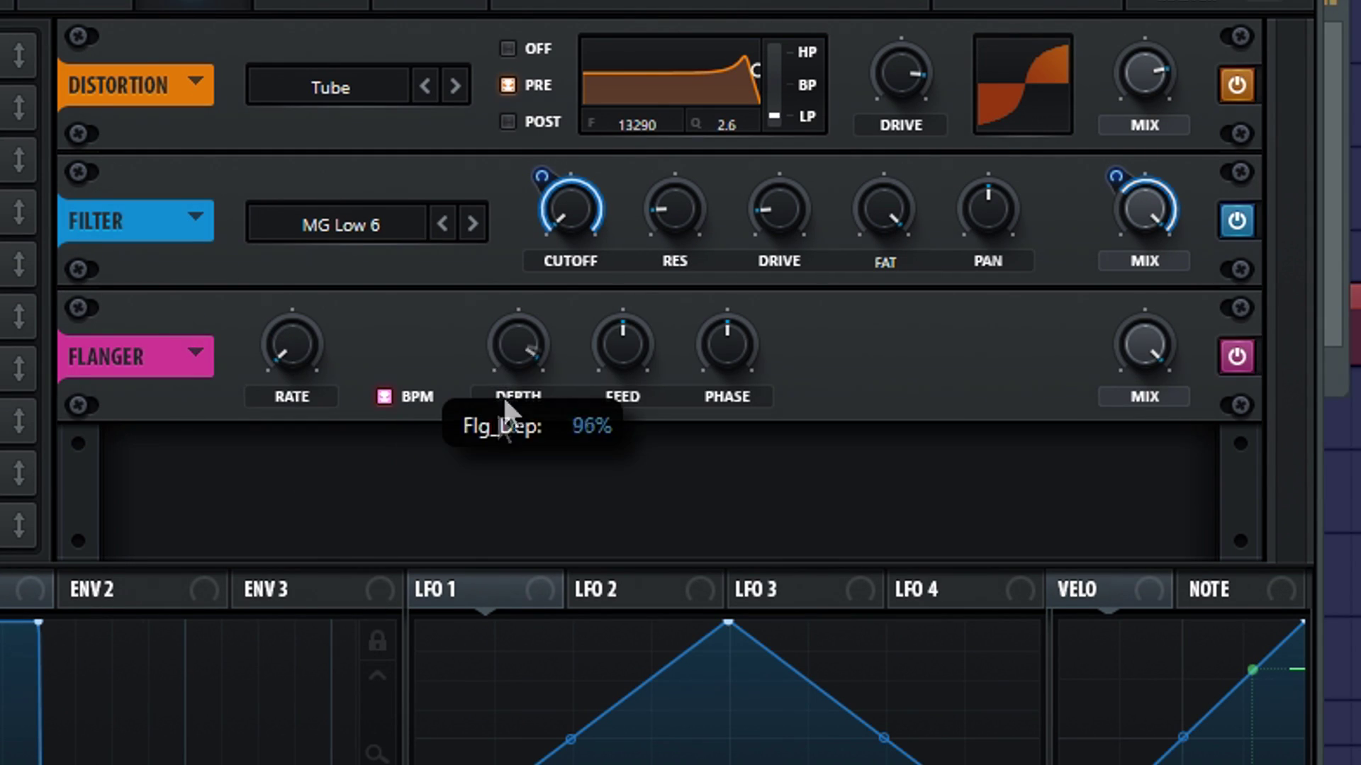
{"action": "left_click_drag", "start_coordinate": [487, 542], "coordinate": [485, 541]}
{"action": "left_click_drag", "start_coordinate": [489, 317], "coordinate": [481, 367]}
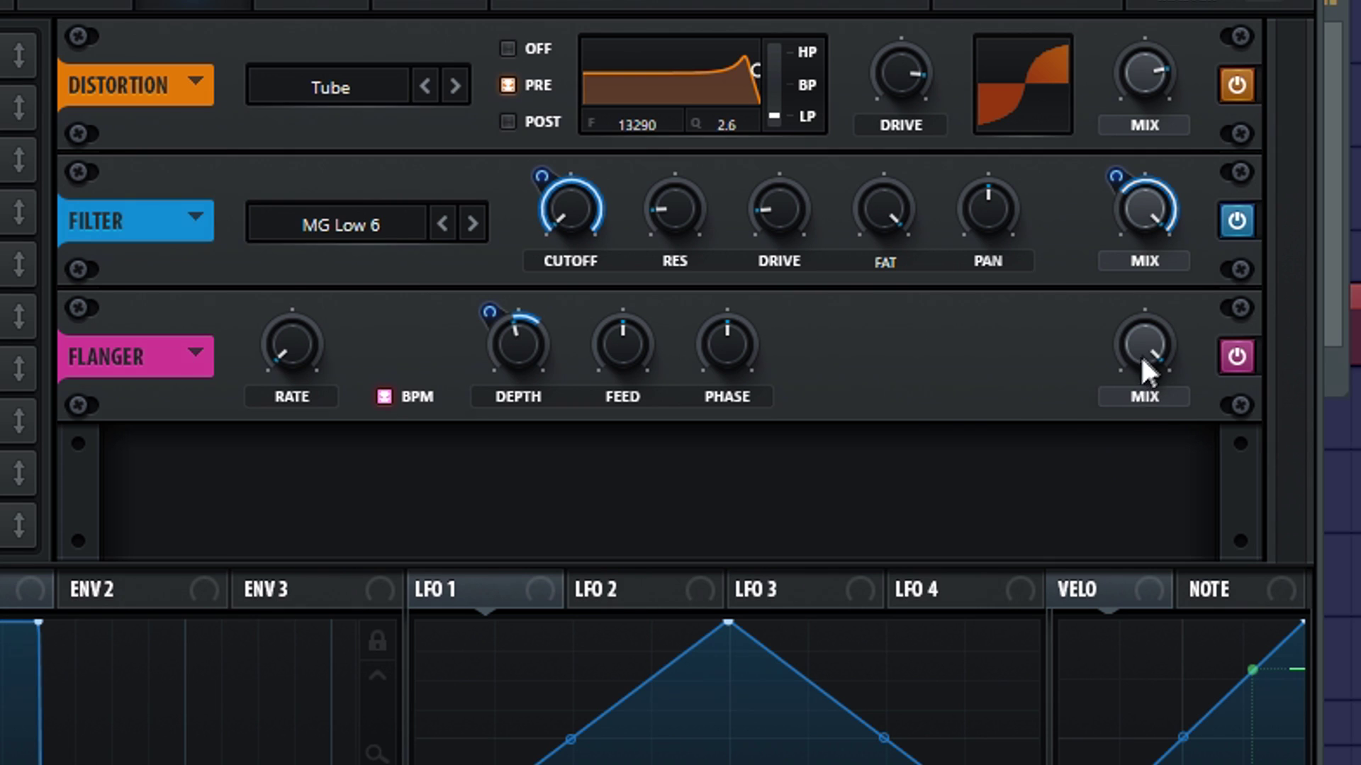
{"action": "left_click_drag", "start_coordinate": [1142, 368], "coordinate": [1099, 547]}
{"action": "left_click_drag", "start_coordinate": [29, 609], "coordinate": [1100, 376]}
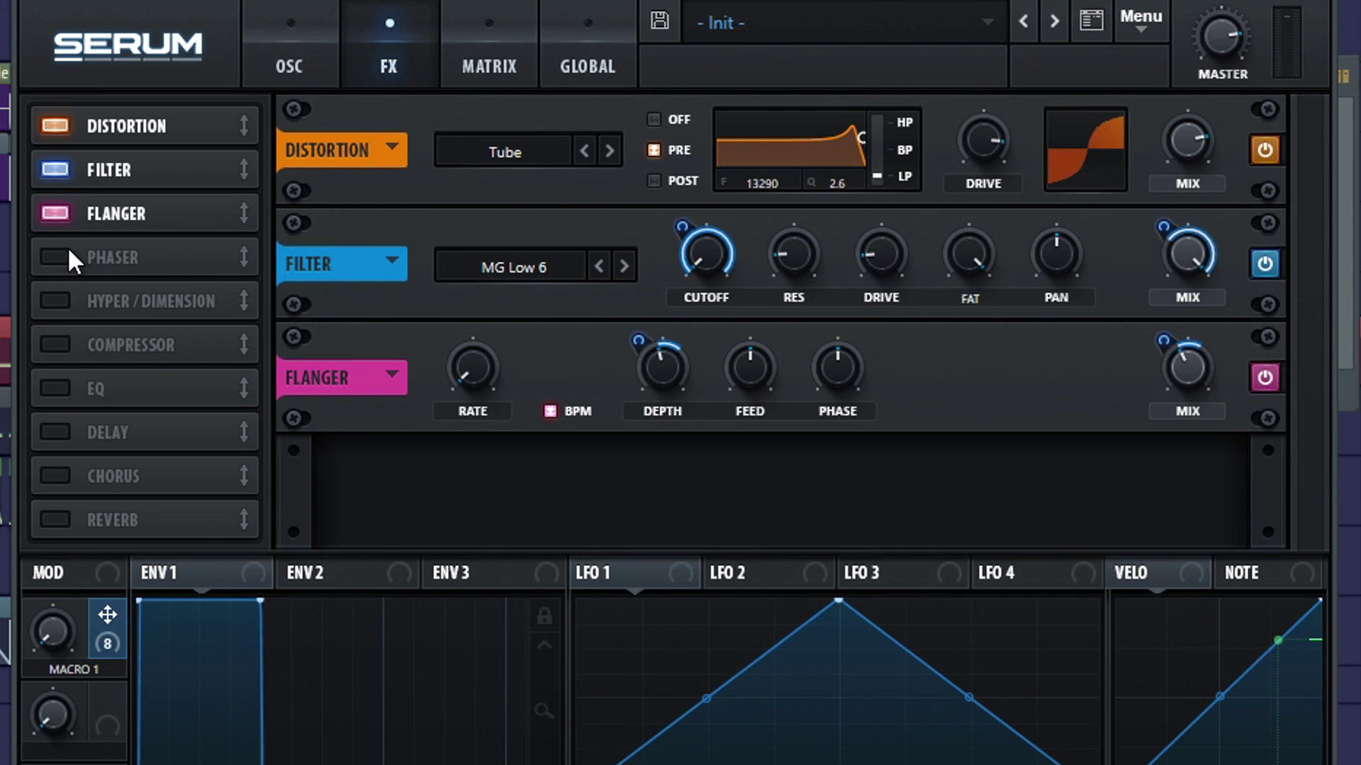
Step: Add a Phaser with slowest tempo-synced rate and 21% depth modulated by Macro 1
{"action": "left_click", "coordinate": [55, 257]}
{"action": "left_click_drag", "start_coordinate": [490, 487], "coordinate": [565, 553]}
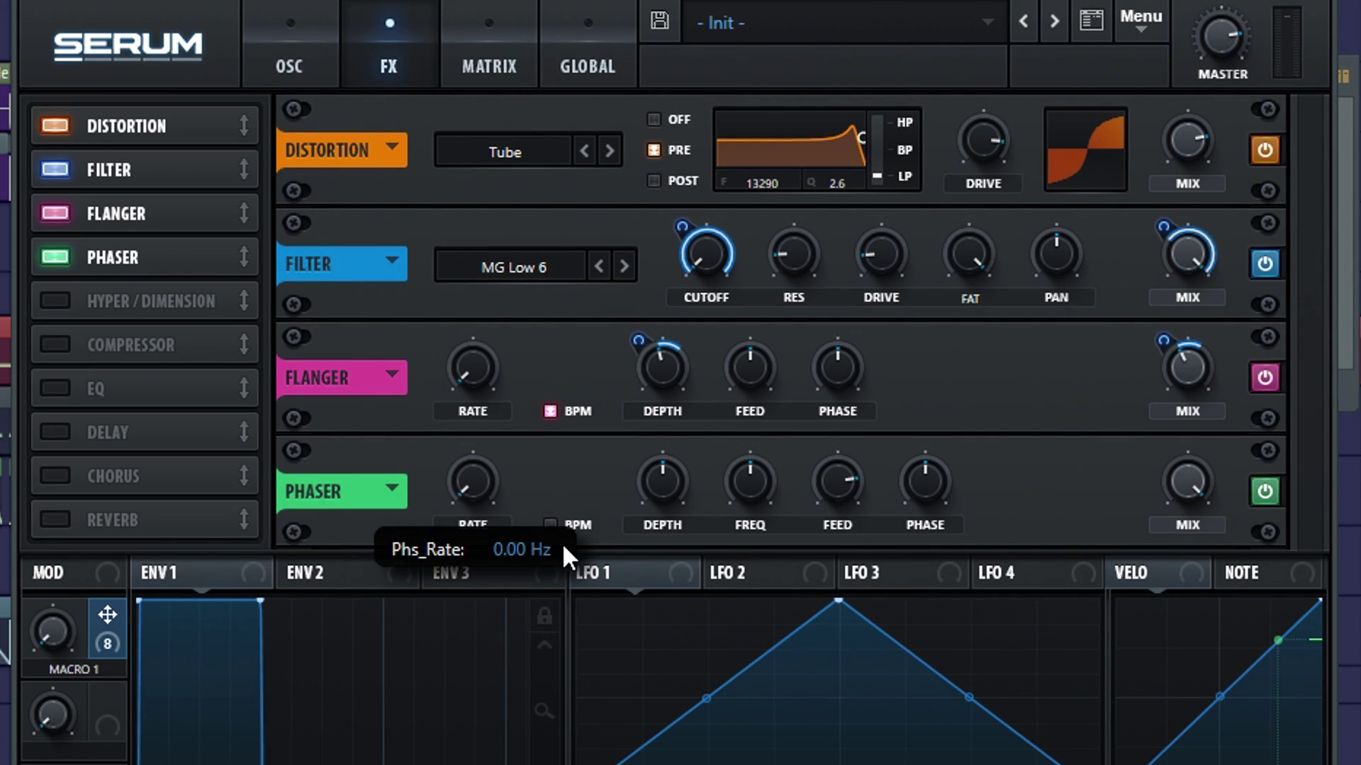
{"action": "left_click", "coordinate": [551, 525]}
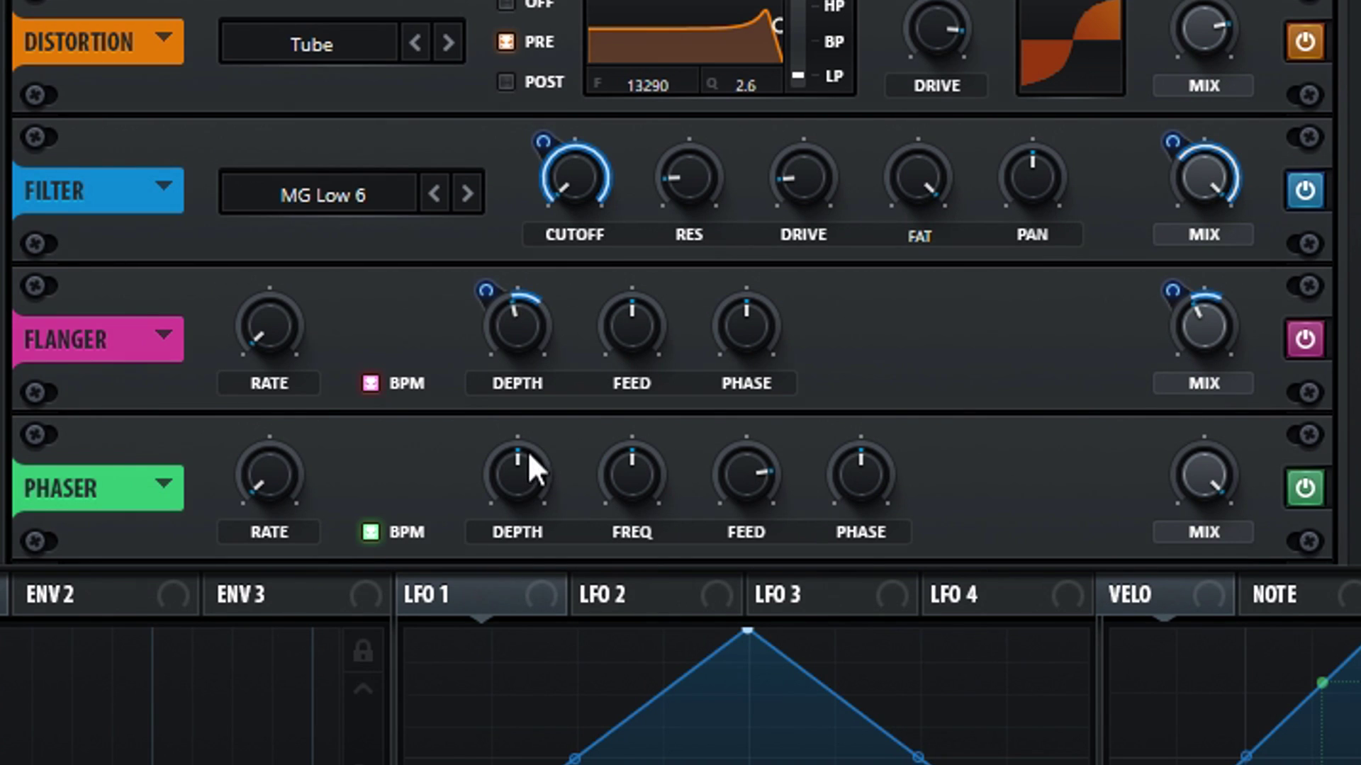
{"action": "left_click_drag", "start_coordinate": [531, 461], "coordinate": [507, 600]}
{"action": "left_click_drag", "start_coordinate": [36, 621], "coordinate": [484, 513]}
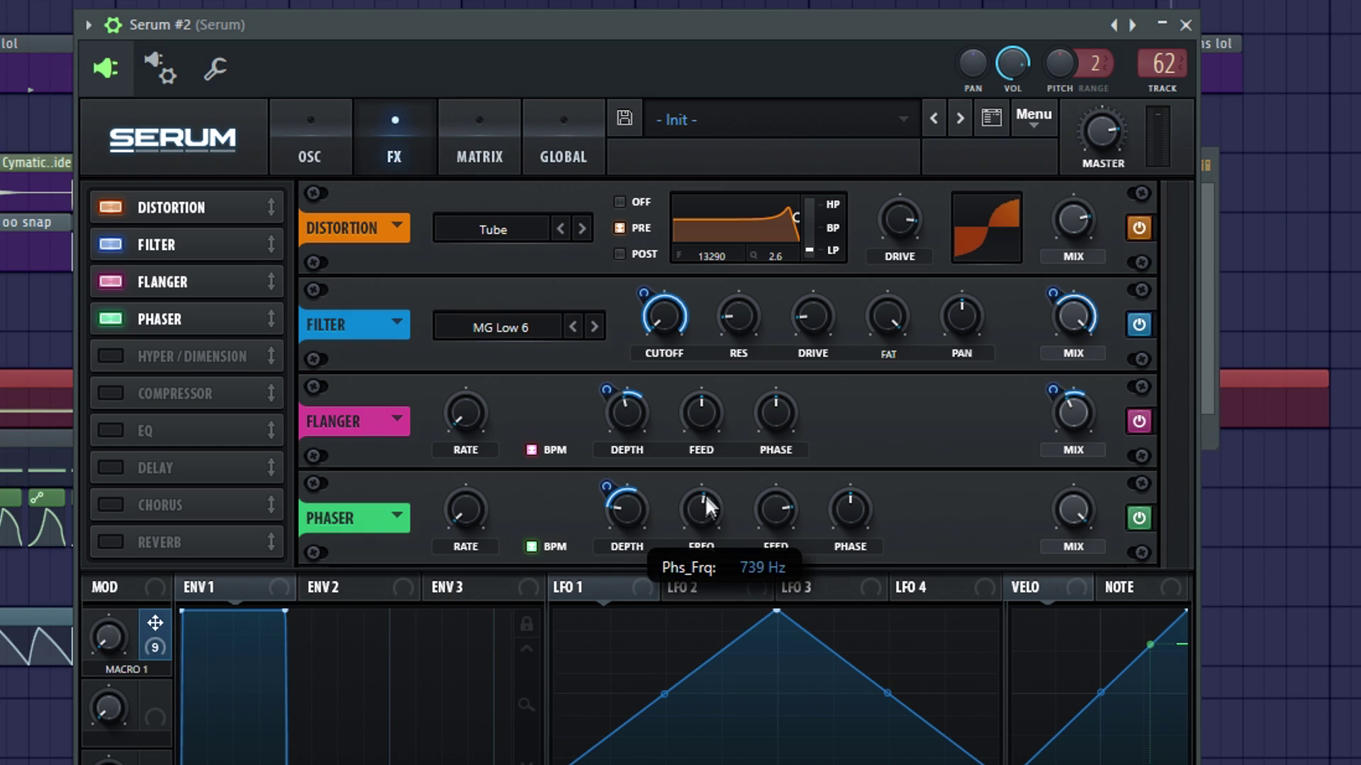
Step: Modulate phaser frequency with Macro 1, set feedback 66%, mix 90%, Macro 1 on mix at -39
{"action": "left_click_drag", "start_coordinate": [704, 495], "coordinate": [674, 543]}
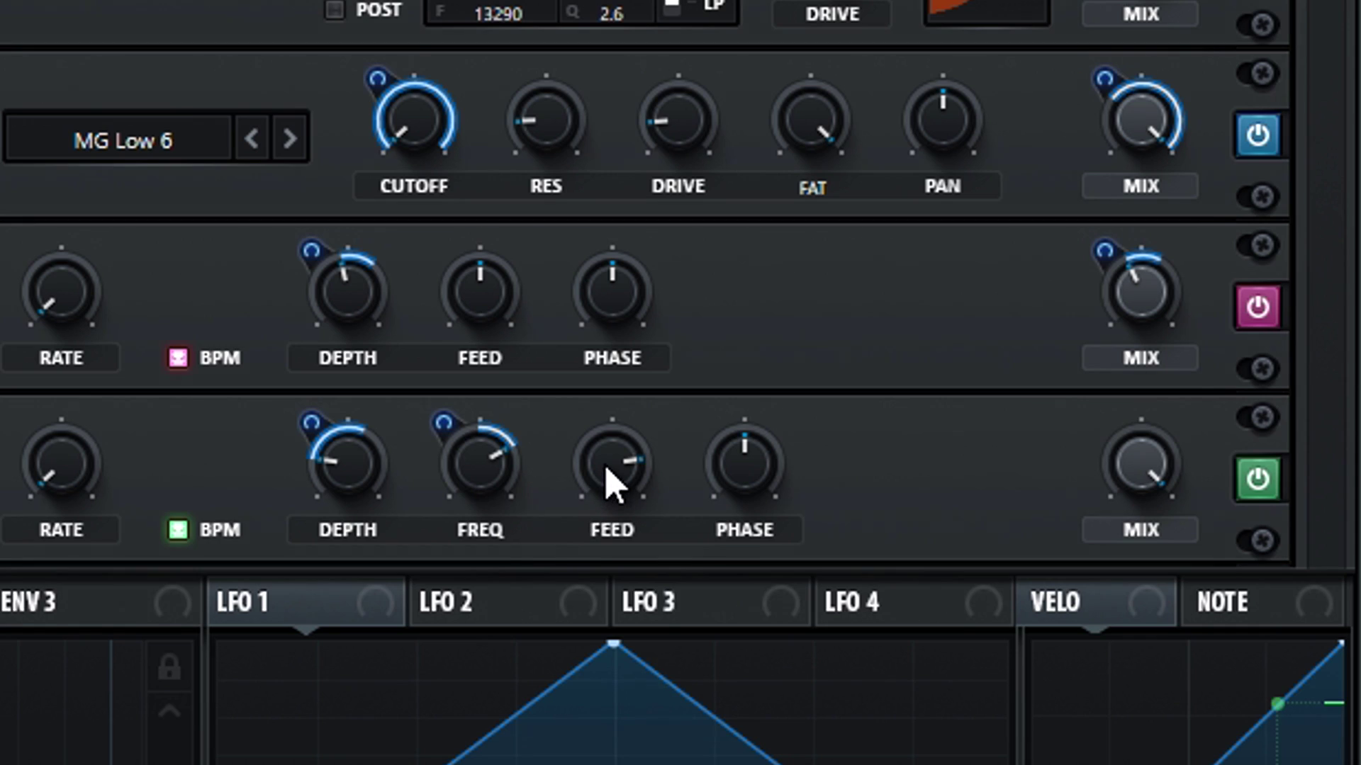
{"action": "left_click_drag", "start_coordinate": [777, 516], "coordinate": [767, 555]}
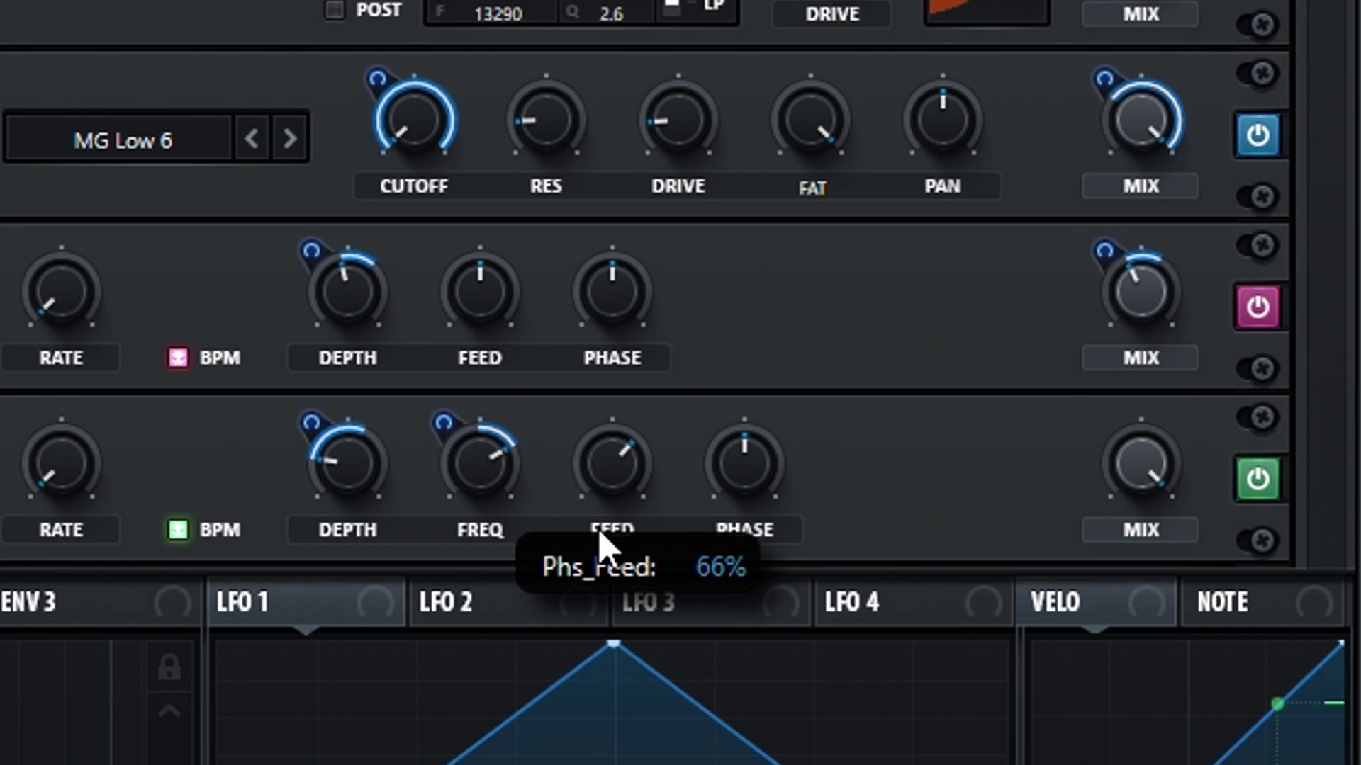
{"action": "left_click_drag", "start_coordinate": [599, 536], "coordinate": [600, 546]}
{"action": "left_click_drag", "start_coordinate": [1137, 460], "coordinate": [1106, 529]}
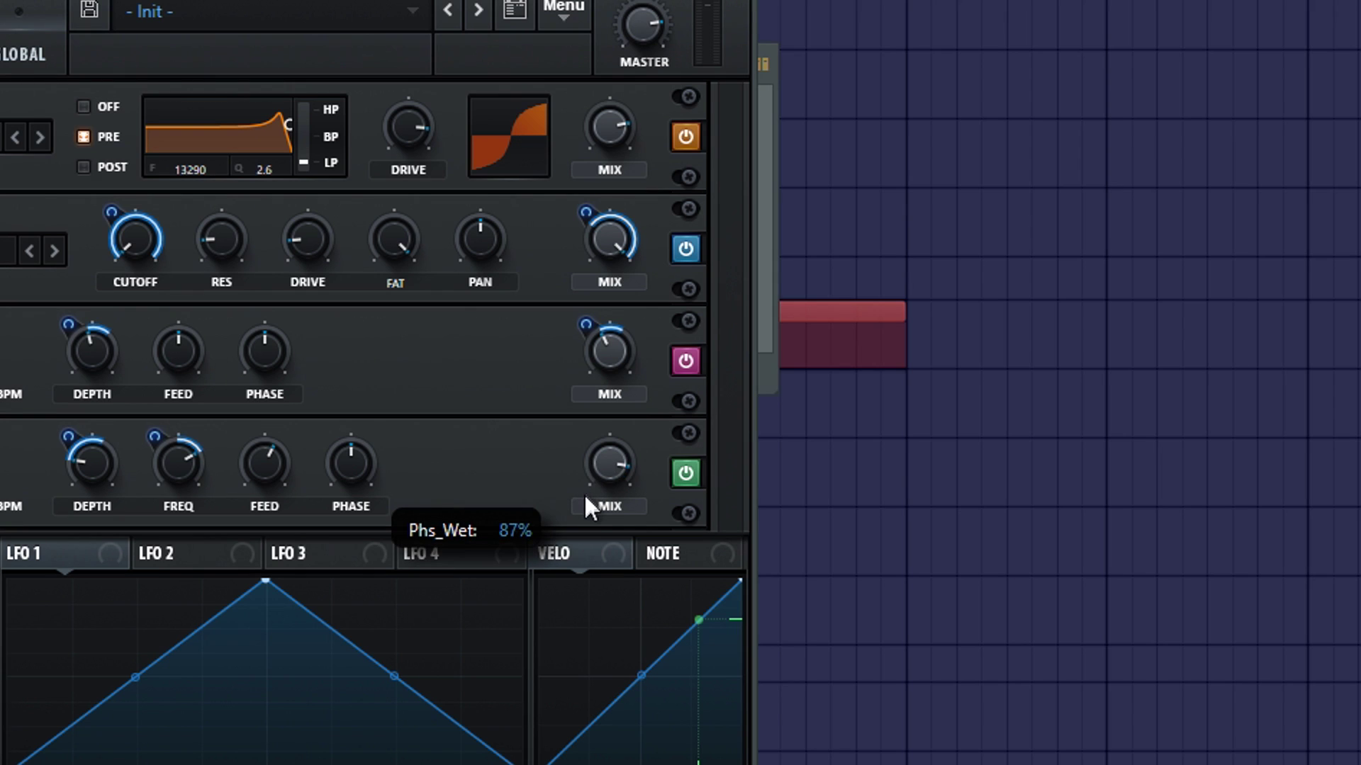
{"action": "left_click_drag", "start_coordinate": [585, 496], "coordinate": [588, 483]}
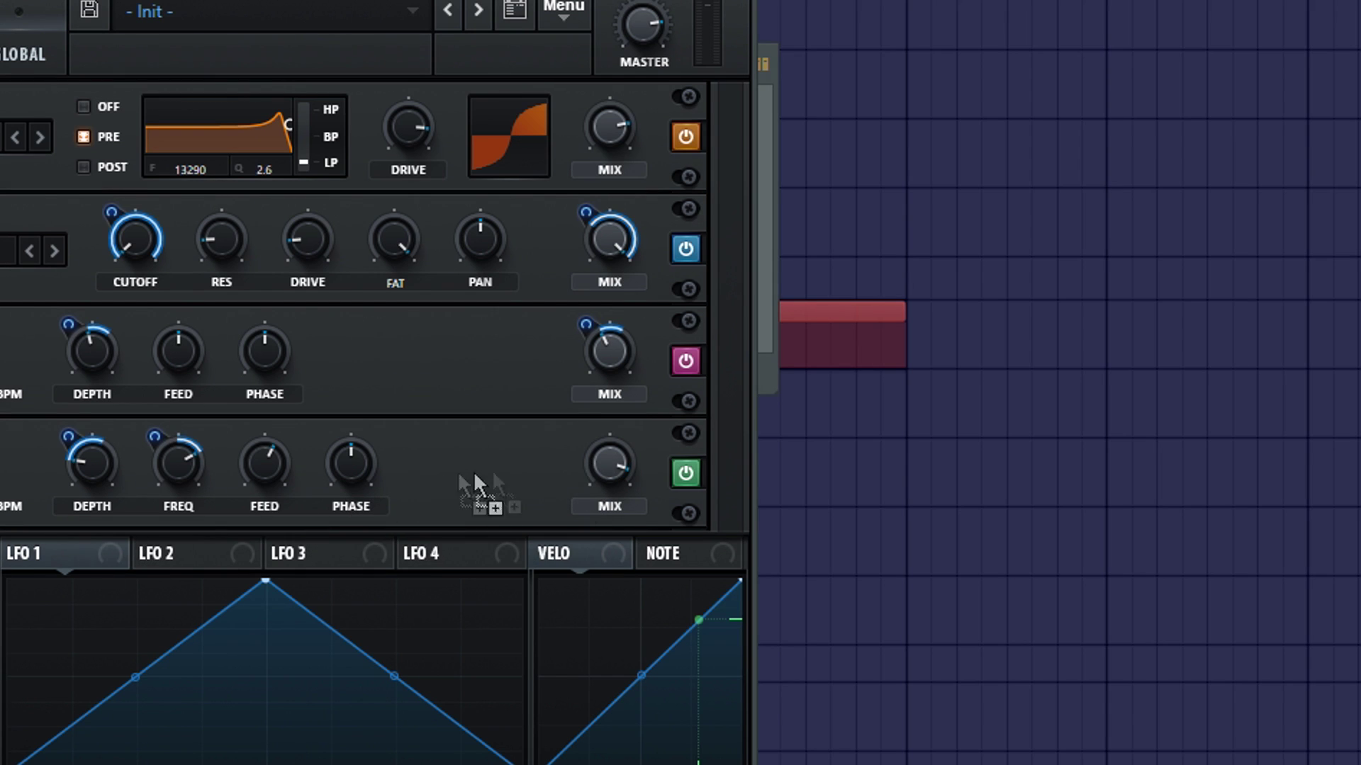
{"action": "left_click_drag", "start_coordinate": [475, 485], "coordinate": [608, 464]}
{"action": "left_click_drag", "start_coordinate": [608, 464], "coordinate": [562, 494]}
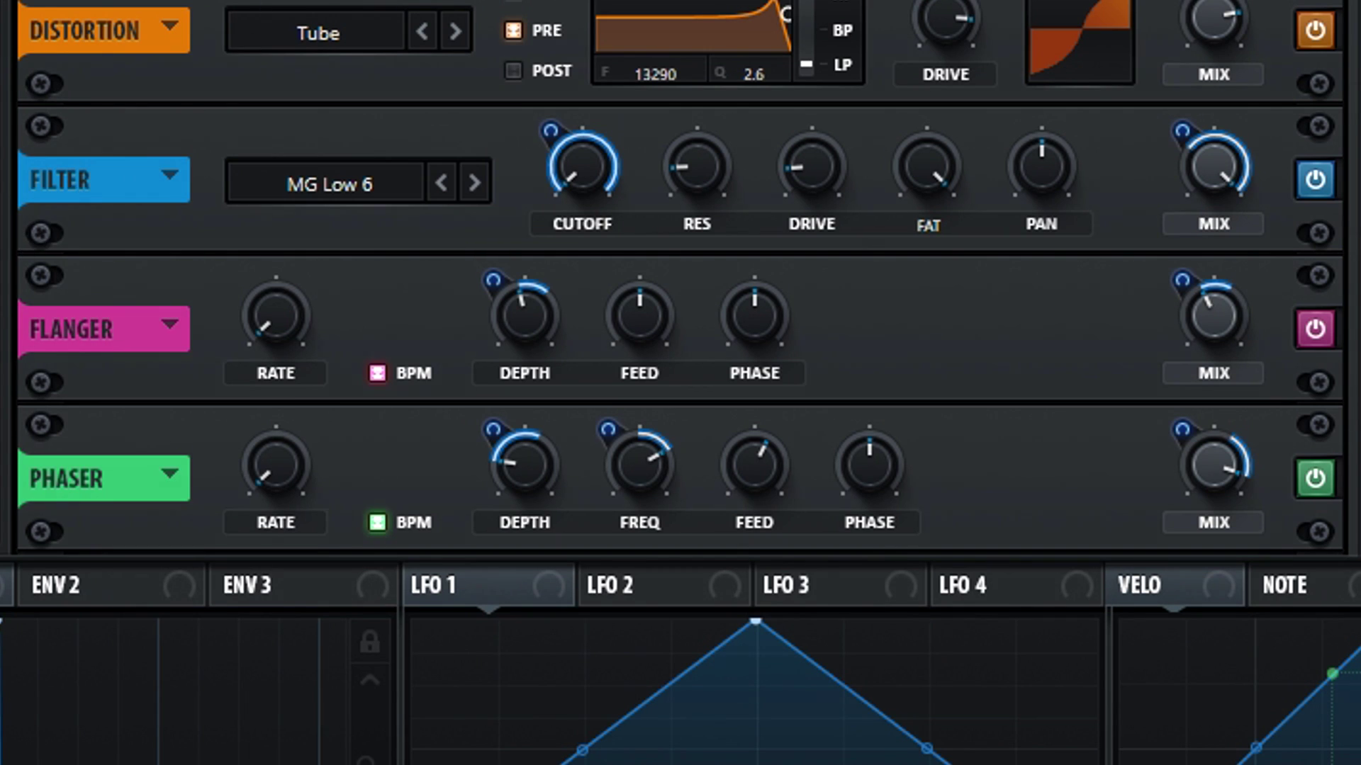
Step: Set Hyper mix to 47%, Dimension mix to 18% and Dimension size to 7%
{"action": "scroll", "coordinate": [680, 283], "scroll_direction": "down", "scroll_amount": 2}
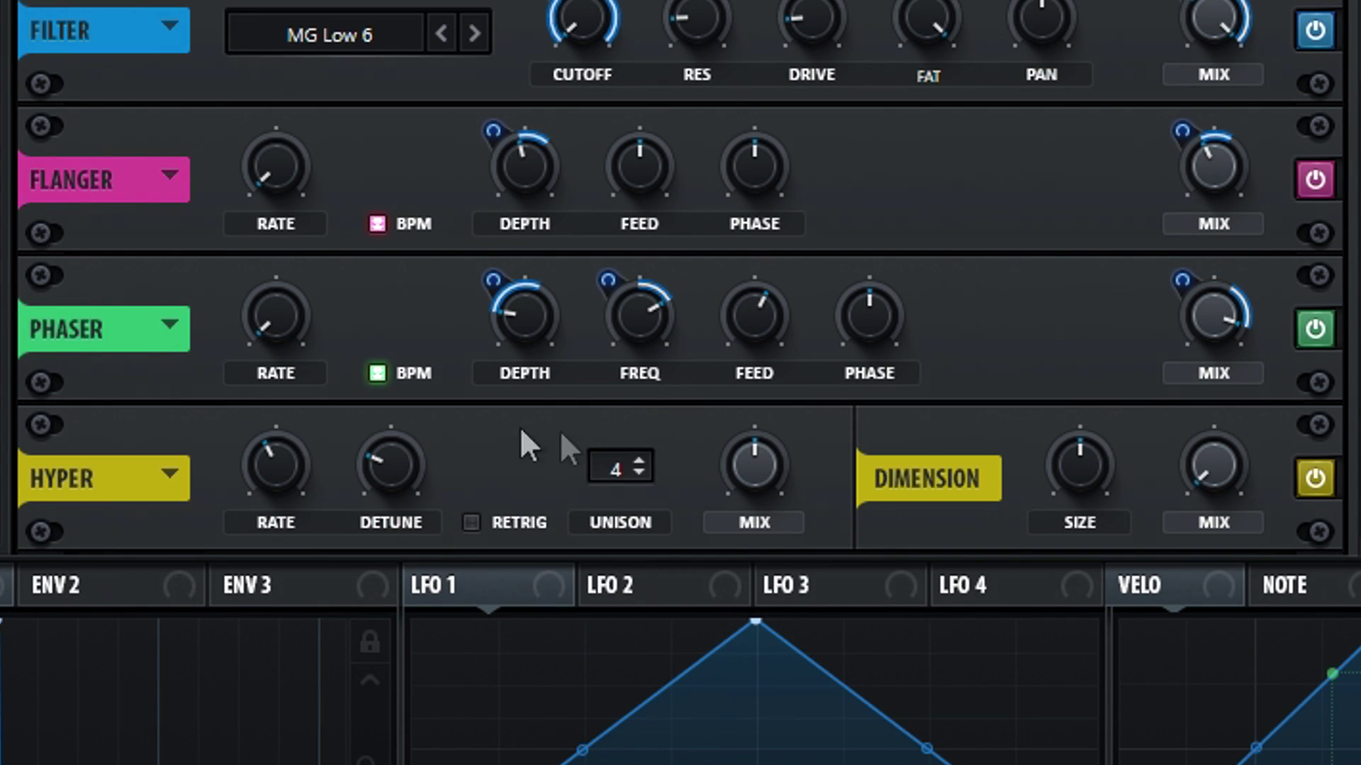
{"action": "left_click_drag", "start_coordinate": [752, 469], "coordinate": [753, 559]}
{"action": "left_click_drag", "start_coordinate": [1189, 476], "coordinate": [1192, 316]}
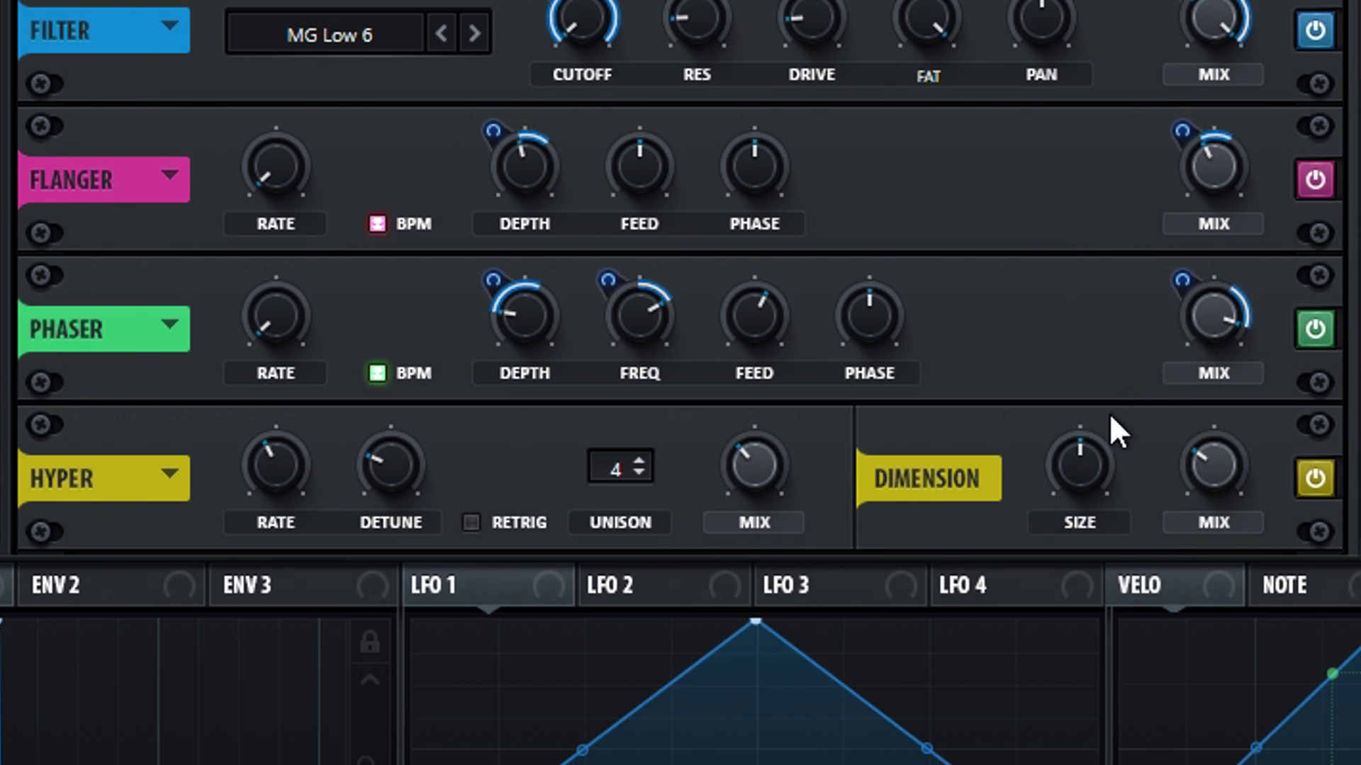
{"action": "left_click_drag", "start_coordinate": [1080, 461], "coordinate": [1050, 633]}
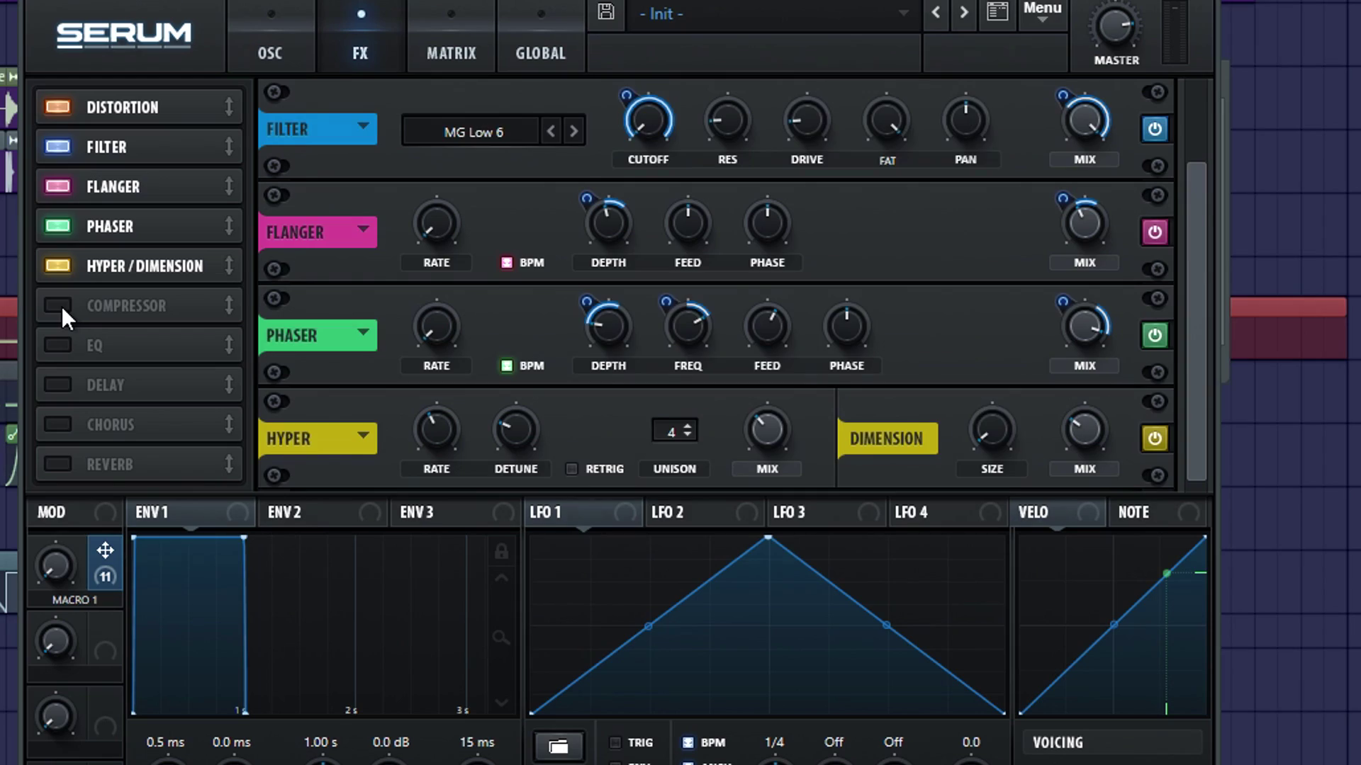
Step: Turn on a multiband Compressor with 2.9 dB gain and -16.5 dB threshold
{"action": "left_click", "coordinate": [60, 304]}
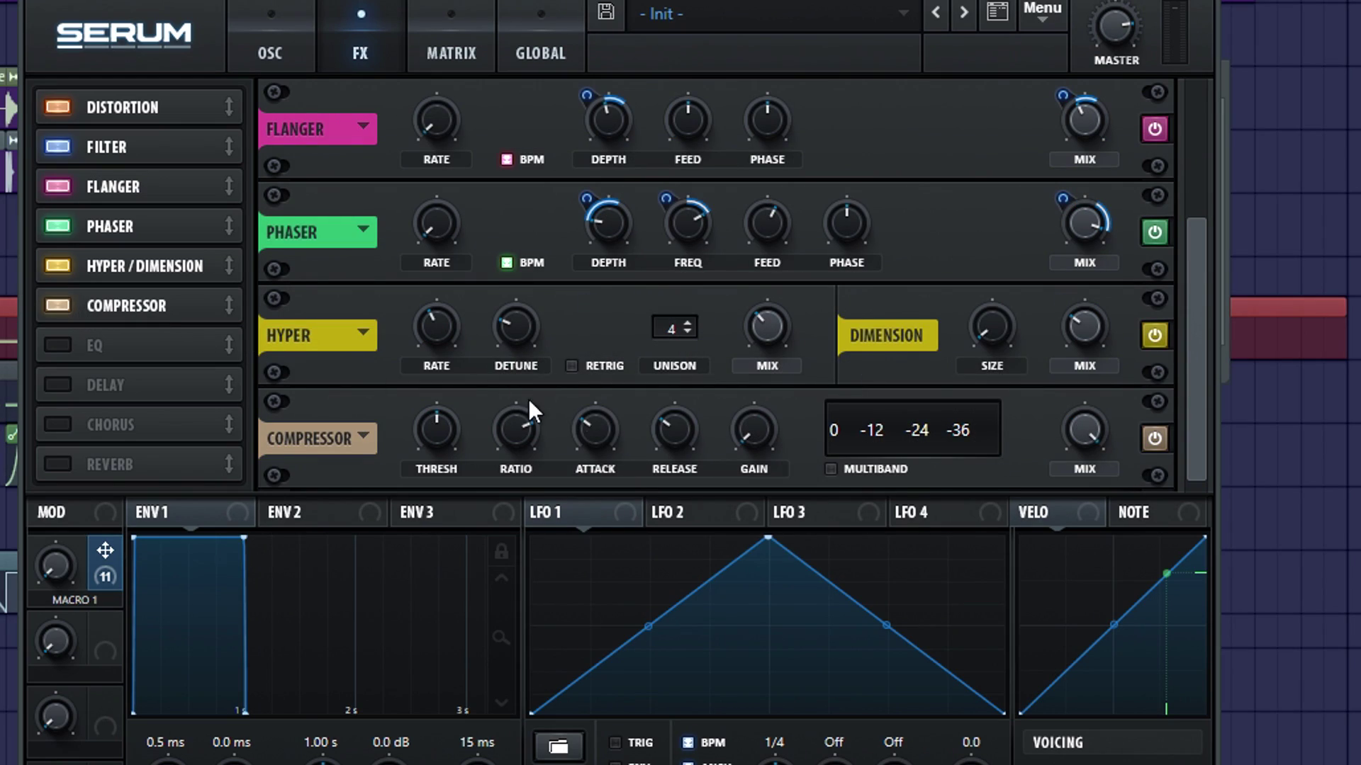
{"action": "left_click", "coordinate": [861, 472]}
{"action": "left_click_drag", "start_coordinate": [773, 439], "coordinate": [737, 372]}
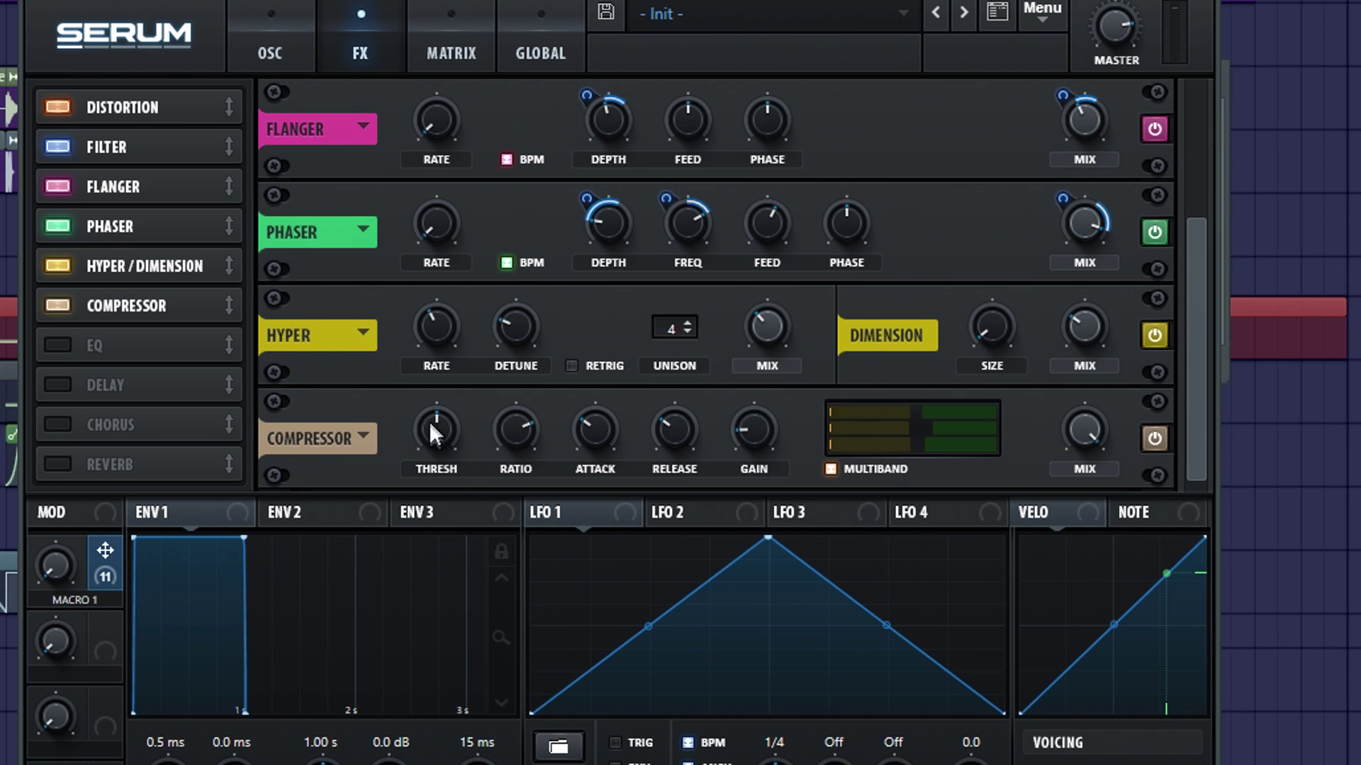
{"action": "mouse_move", "coordinate": [428, 422]}
{"action": "left_mouse_down"}
{"action": "mouse_move", "coordinate": [431, 442]}
{"action": "mouse_move", "coordinate": [437, 432]}
{"action": "left_mouse_up"}
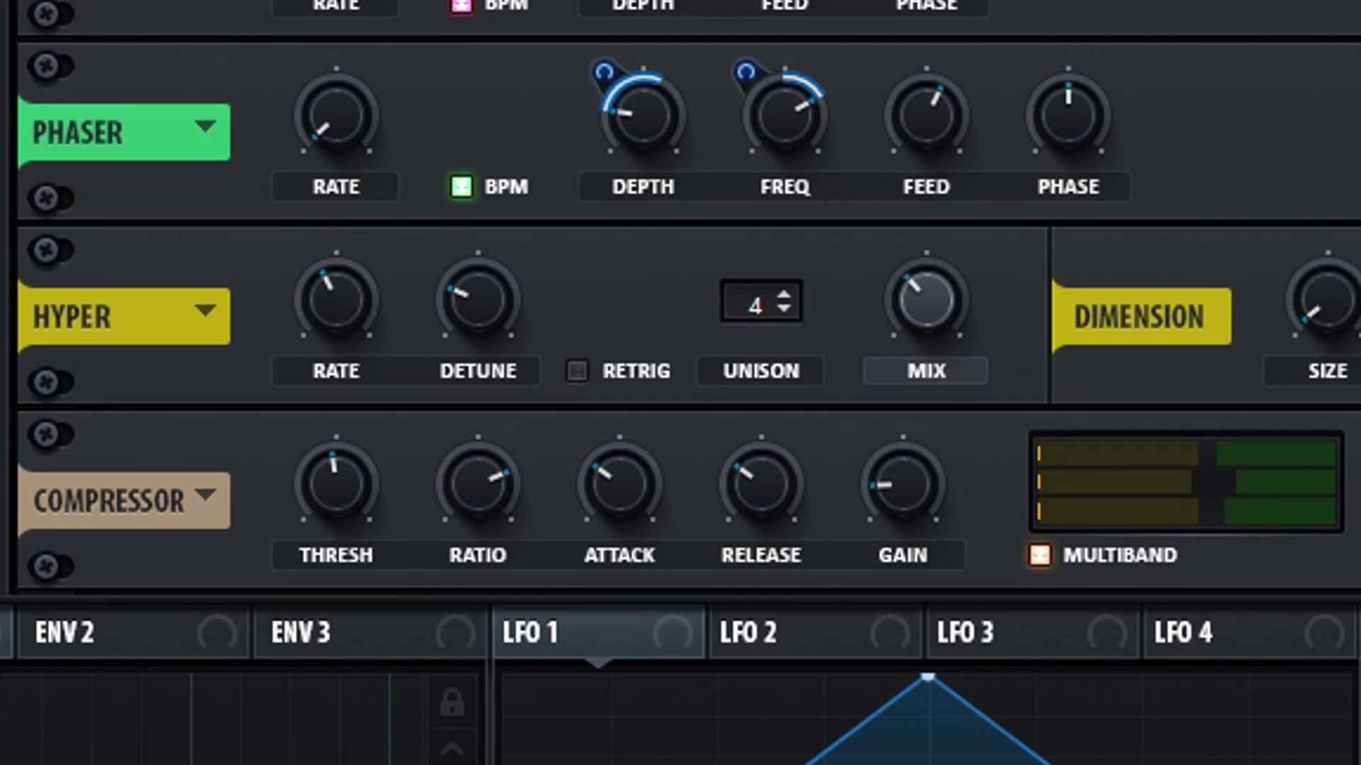
Step: Add an EQ with its low band as a low cut at 119 Hz
{"action": "left_click", "coordinate": [94, 345]}
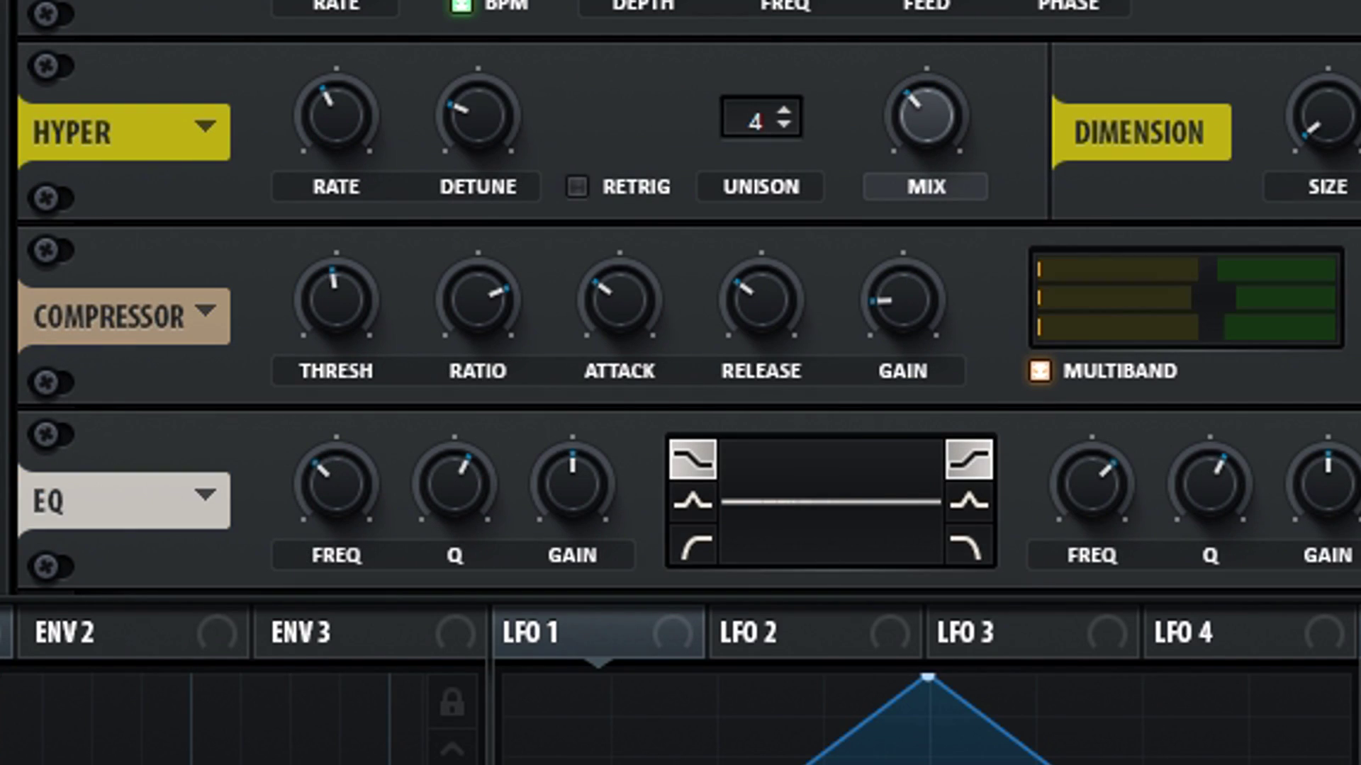
{"action": "left_click", "coordinate": [712, 542]}
{"action": "left_click_drag", "start_coordinate": [341, 496], "coordinate": [350, 546]}
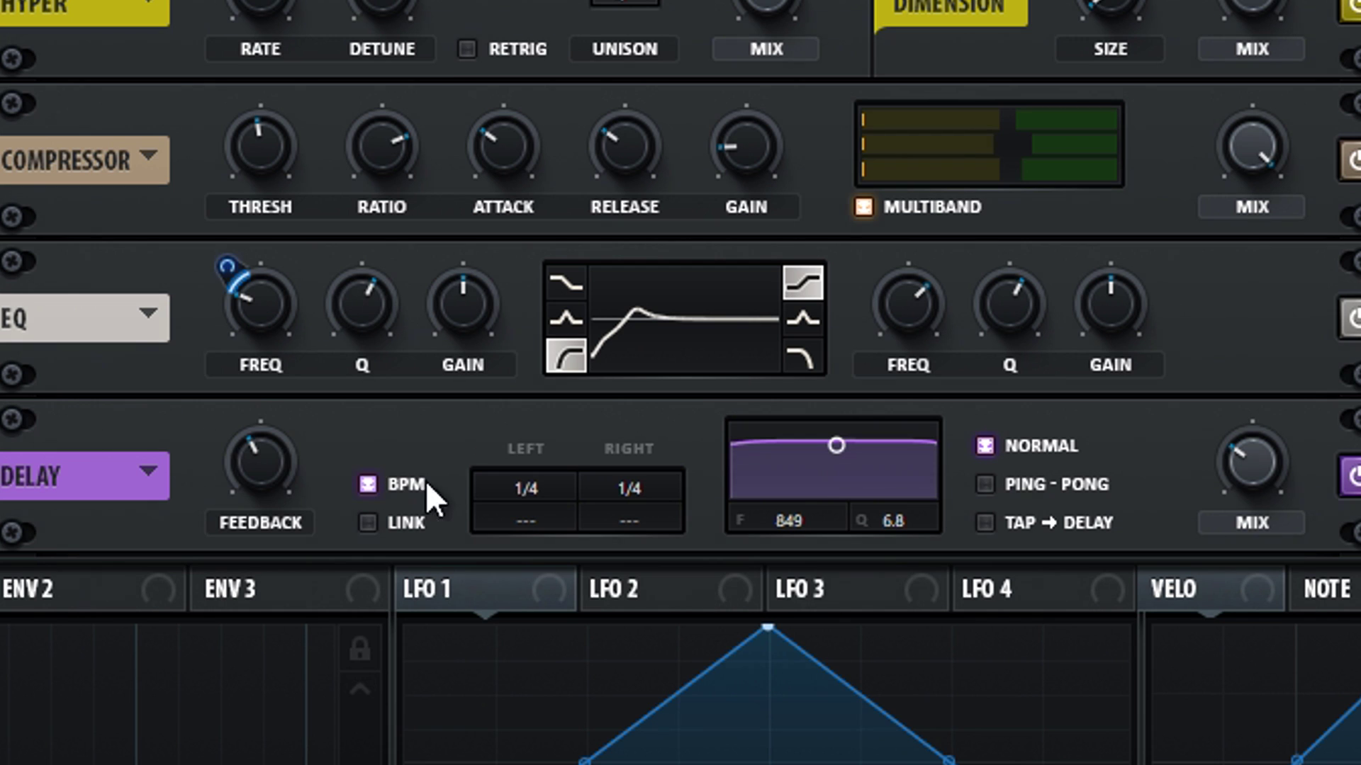
Step: Set the Delay time to 1/256, feedback about 69% and mix 45%
{"action": "left_click_drag", "start_coordinate": [524, 488], "coordinate": [481, 724]}
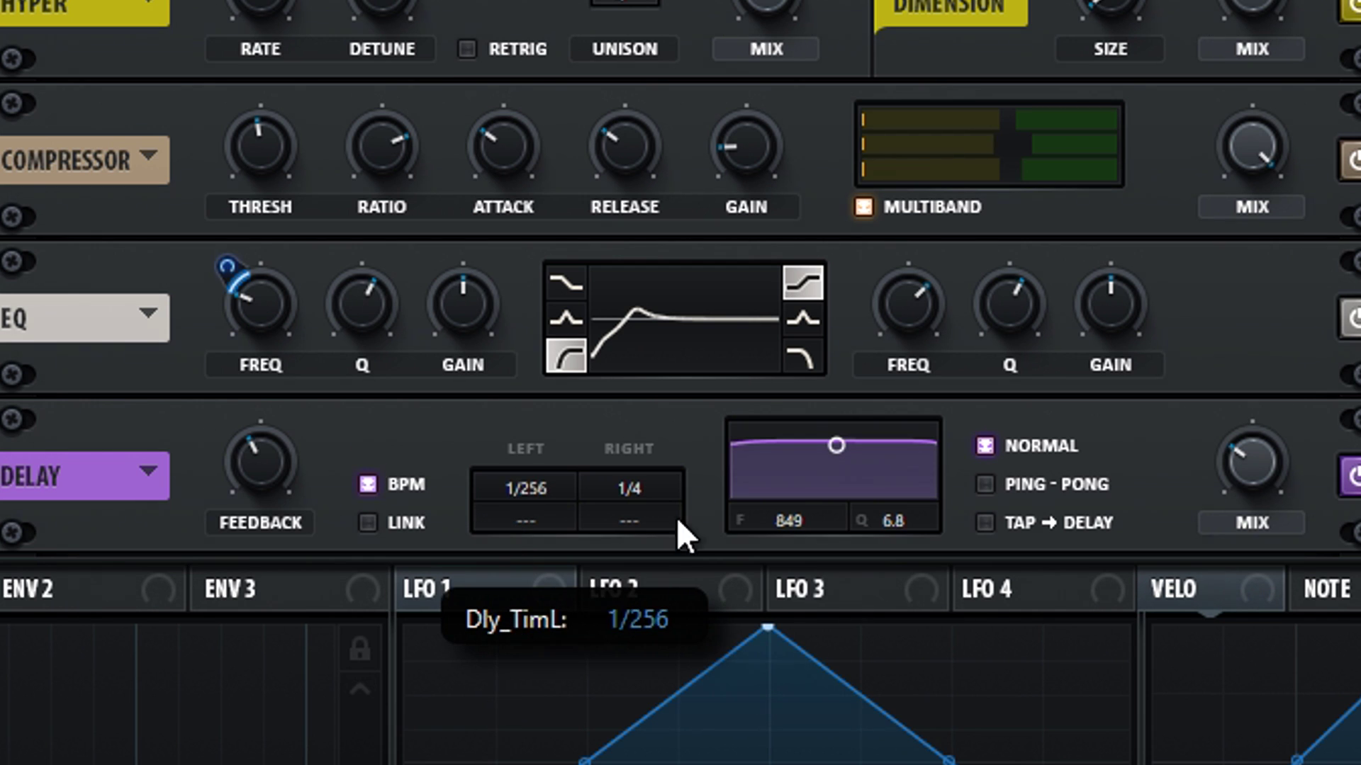
{"action": "scroll", "coordinate": [644, 518], "scroll_direction": "down", "scroll_amount": 1}
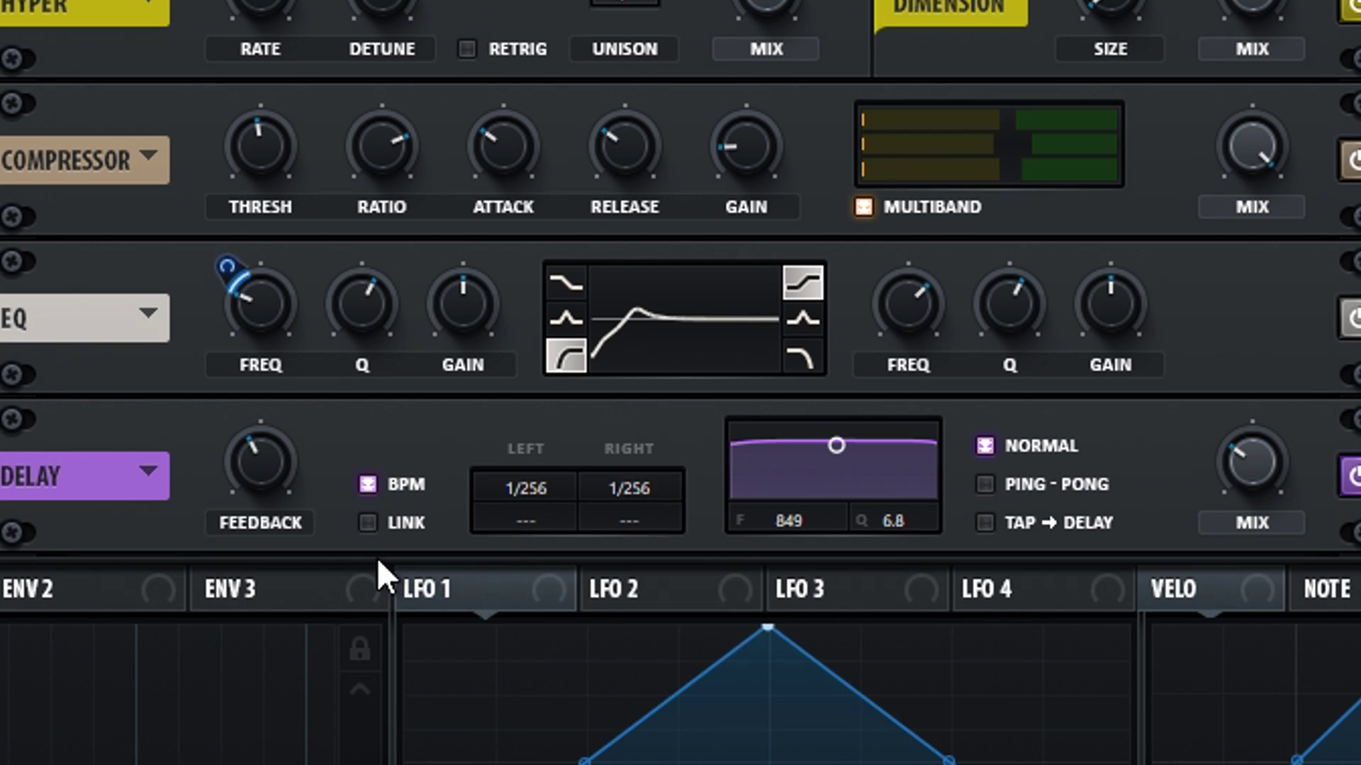
{"action": "left_click_drag", "start_coordinate": [290, 491], "coordinate": [295, 349]}
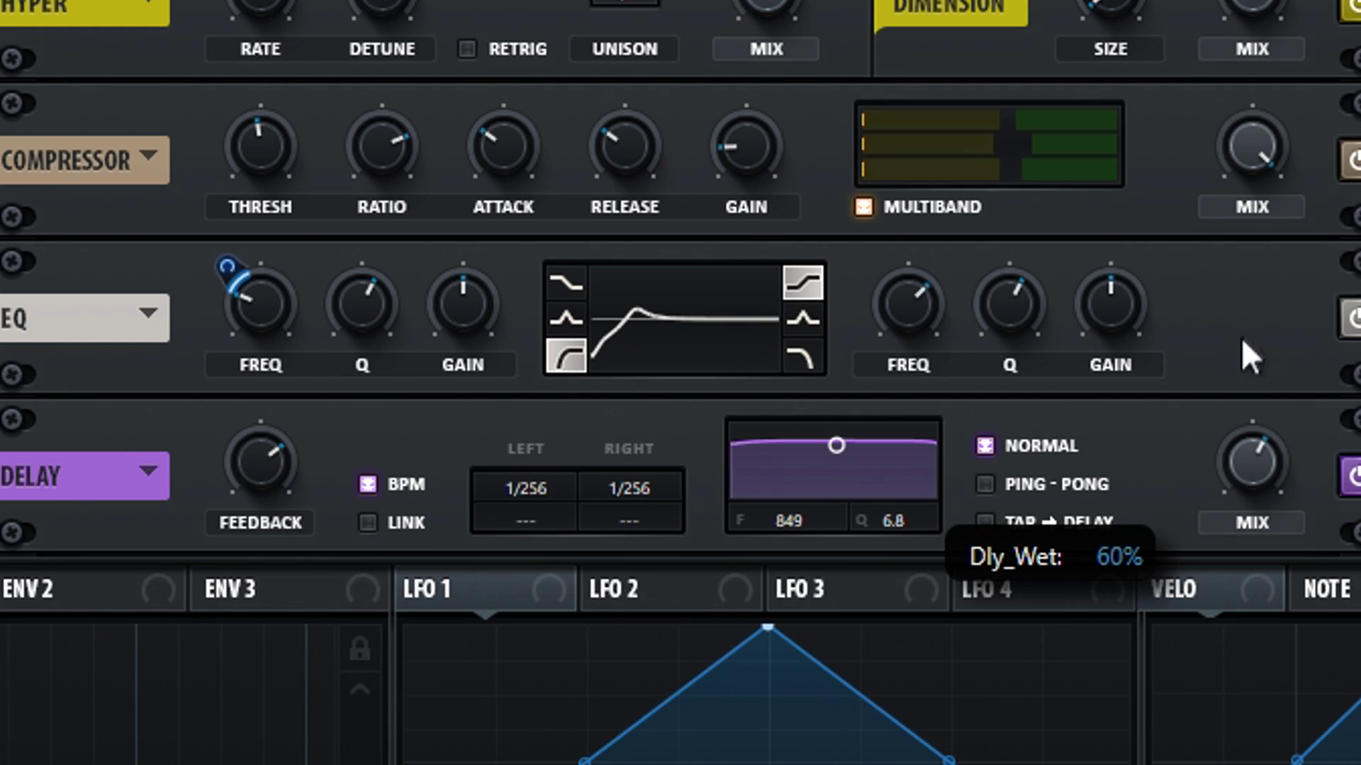
{"action": "left_click_drag", "start_coordinate": [1229, 377], "coordinate": [1220, 368]}
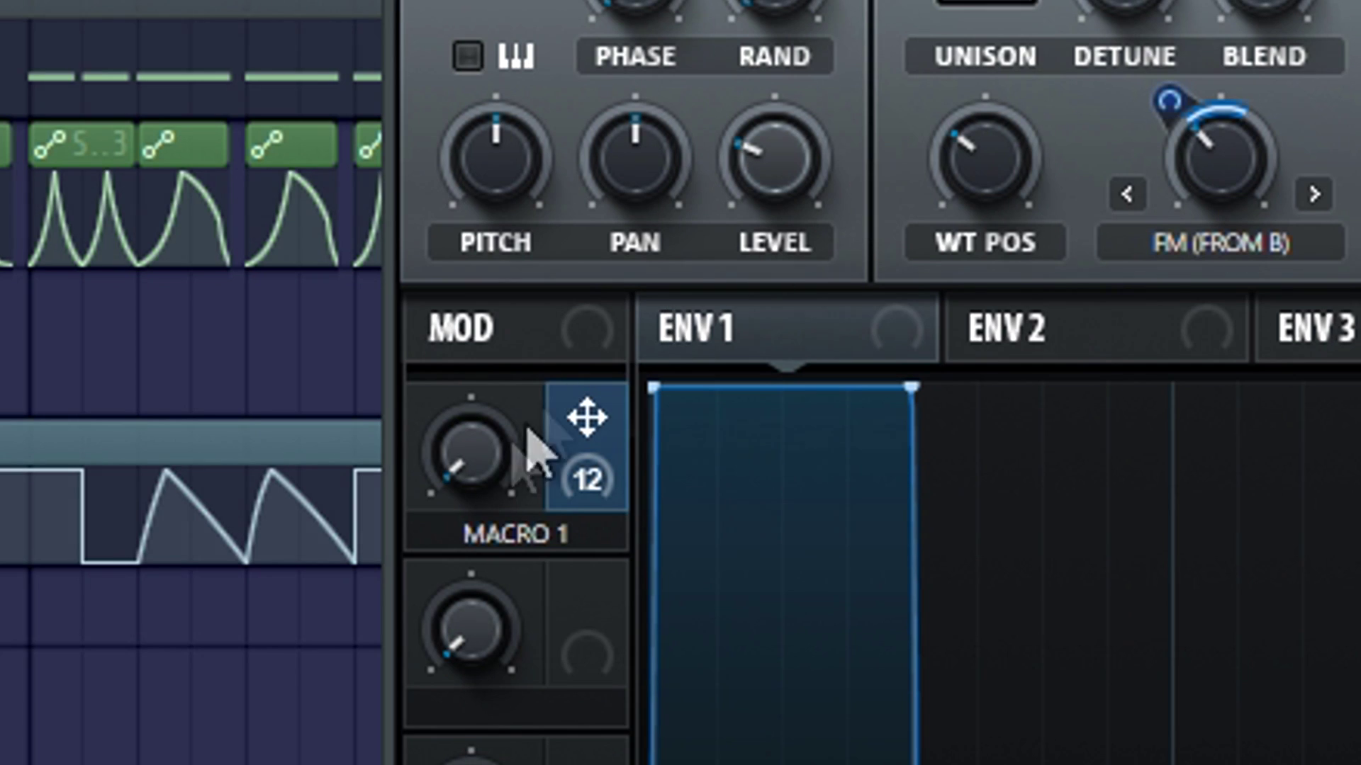
Step: Rename Macro 1 to MODULATION
{"action": "double_click", "coordinate": [488, 538]}
{"action": "key", "text": "BackSpace"}
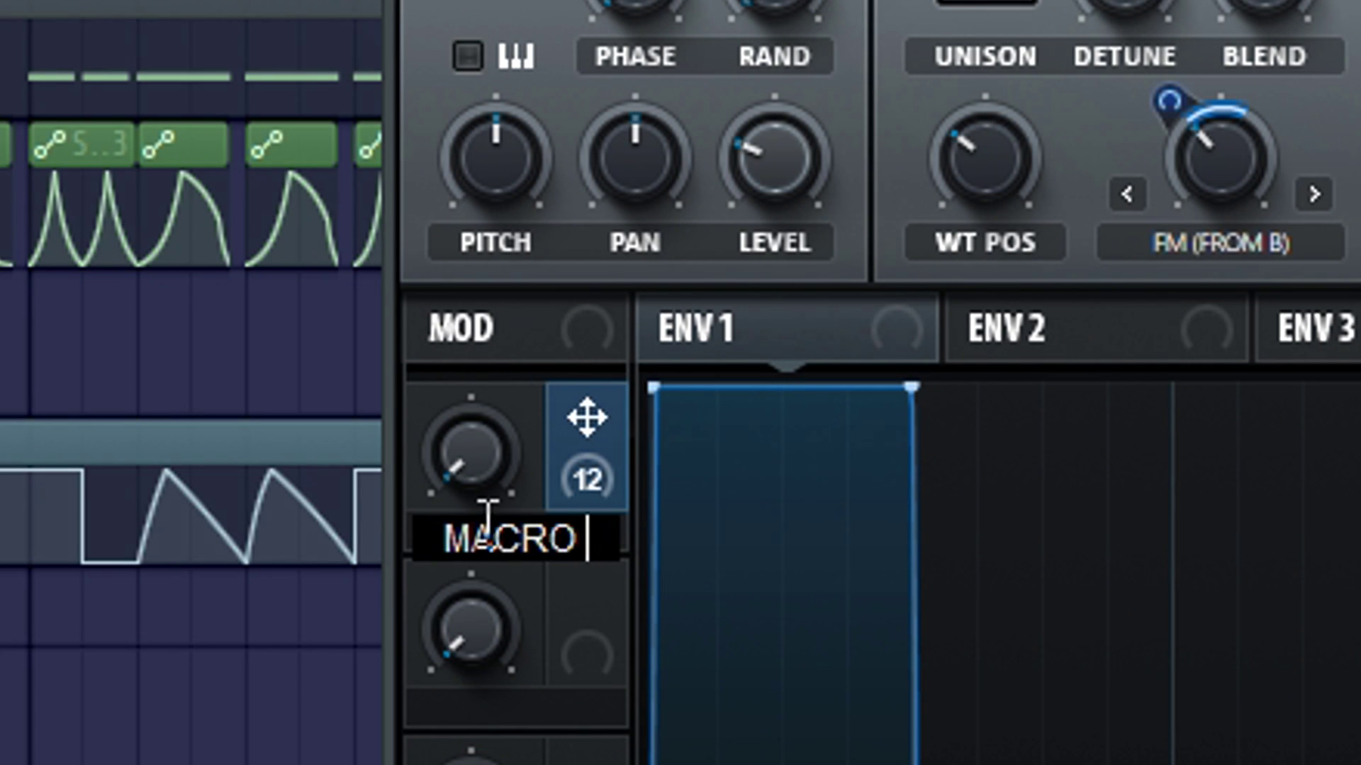
{"action": "type", "text": "MODULATION"}
{"action": "key", "text": "Return"}
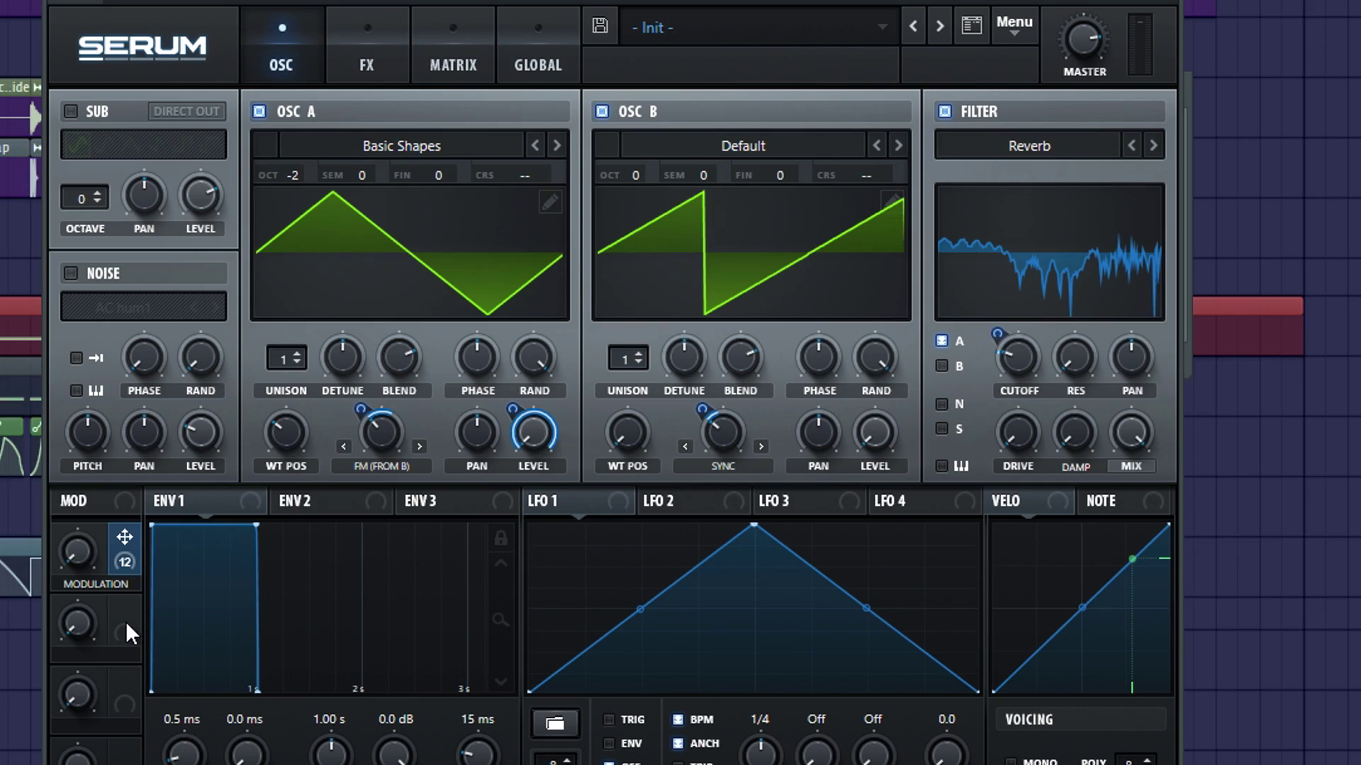
Step: Assign Macro 2 to Oscillator B's warp with a modulation amount of 16
{"action": "left_click_drag", "start_coordinate": [125, 620], "coordinate": [639, 461]}
{"action": "left_click_drag", "start_coordinate": [701, 405], "coordinate": [679, 455]}
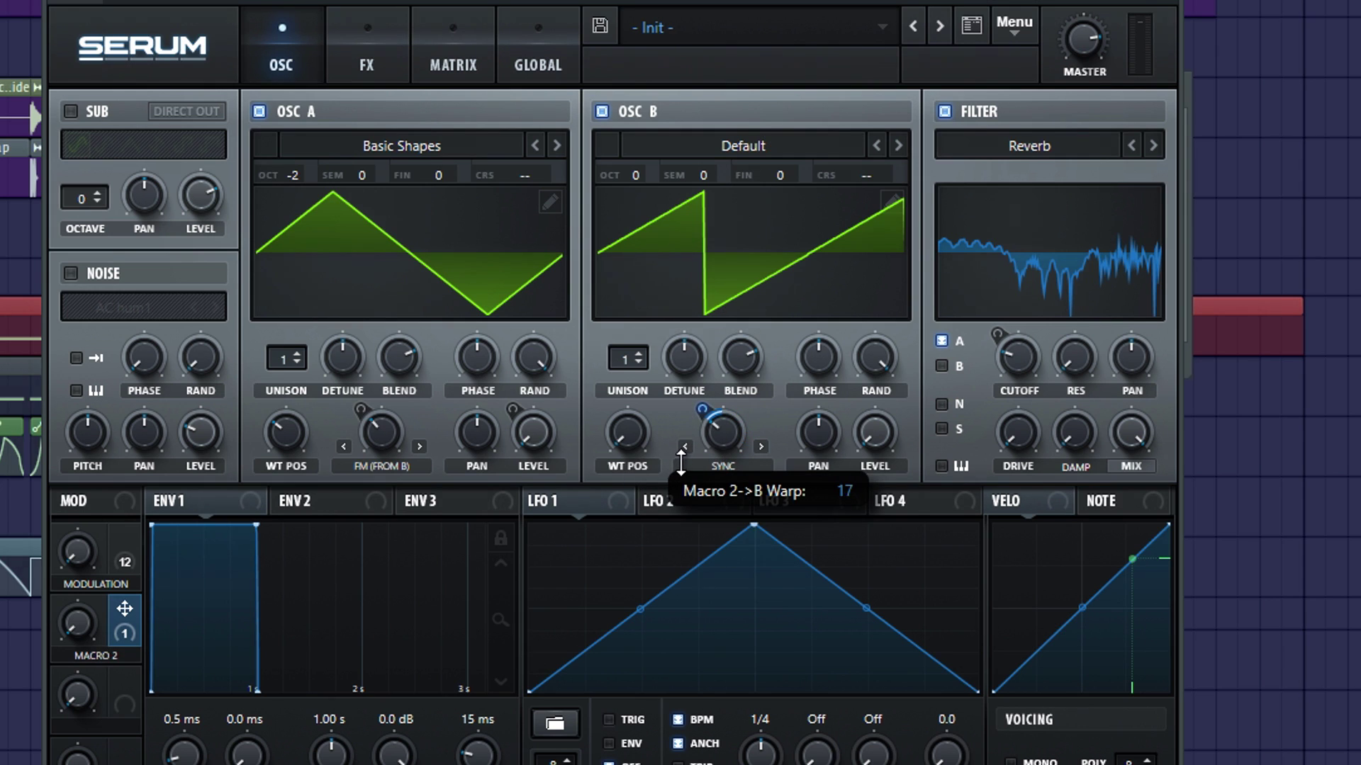
{"action": "left_click_drag", "start_coordinate": [681, 461], "coordinate": [679, 463]}
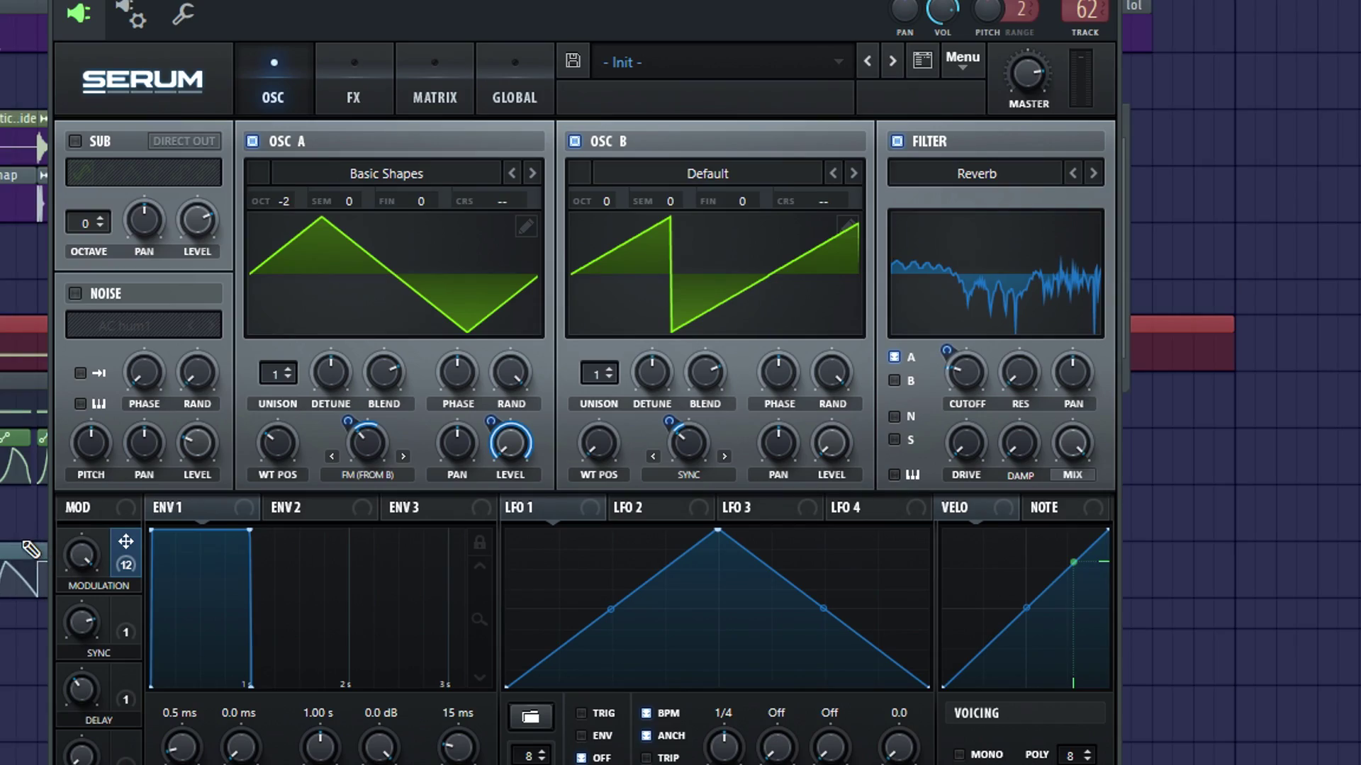
Step: Test the MODULATION macro on Oscillator B, then bring up the Mixer
{"action": "left_click_drag", "start_coordinate": [76, 567], "coordinate": [49, 680]}
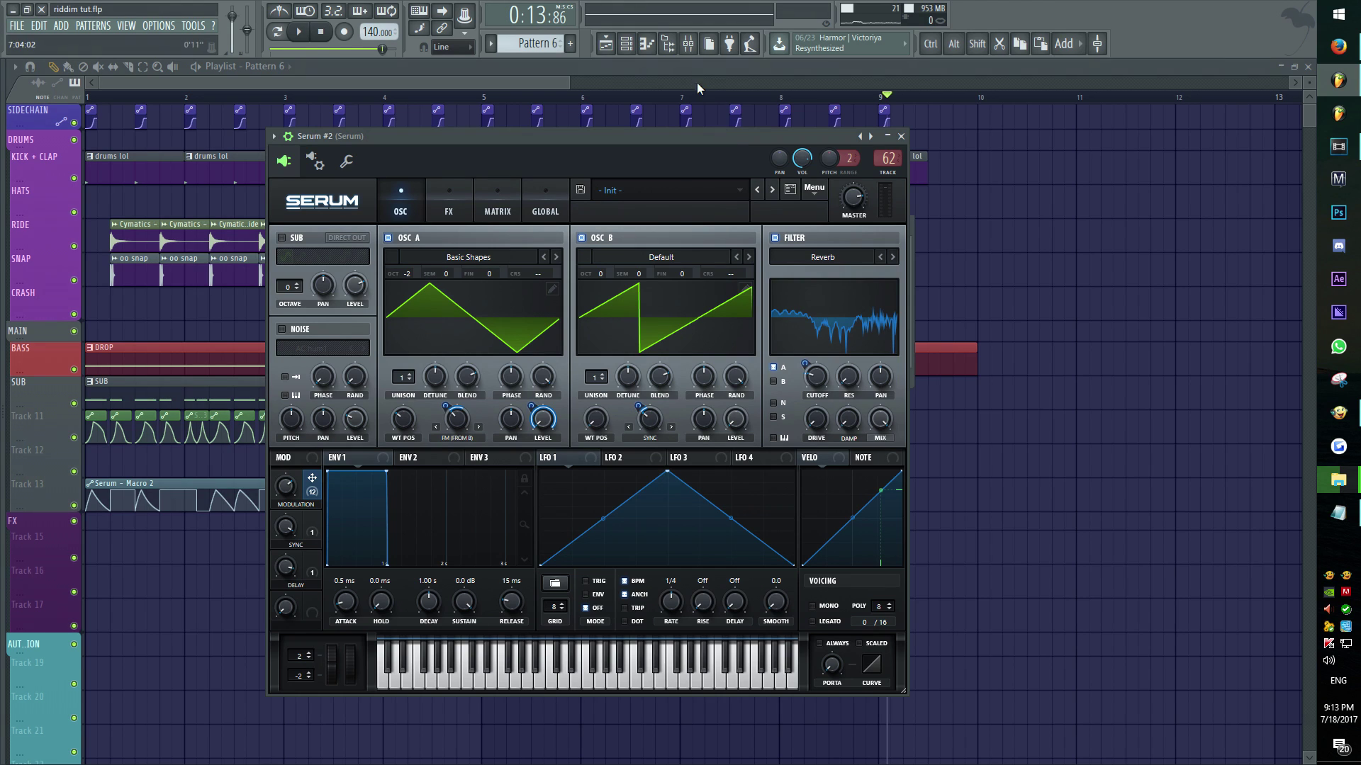
{"action": "left_click", "coordinate": [688, 44]}
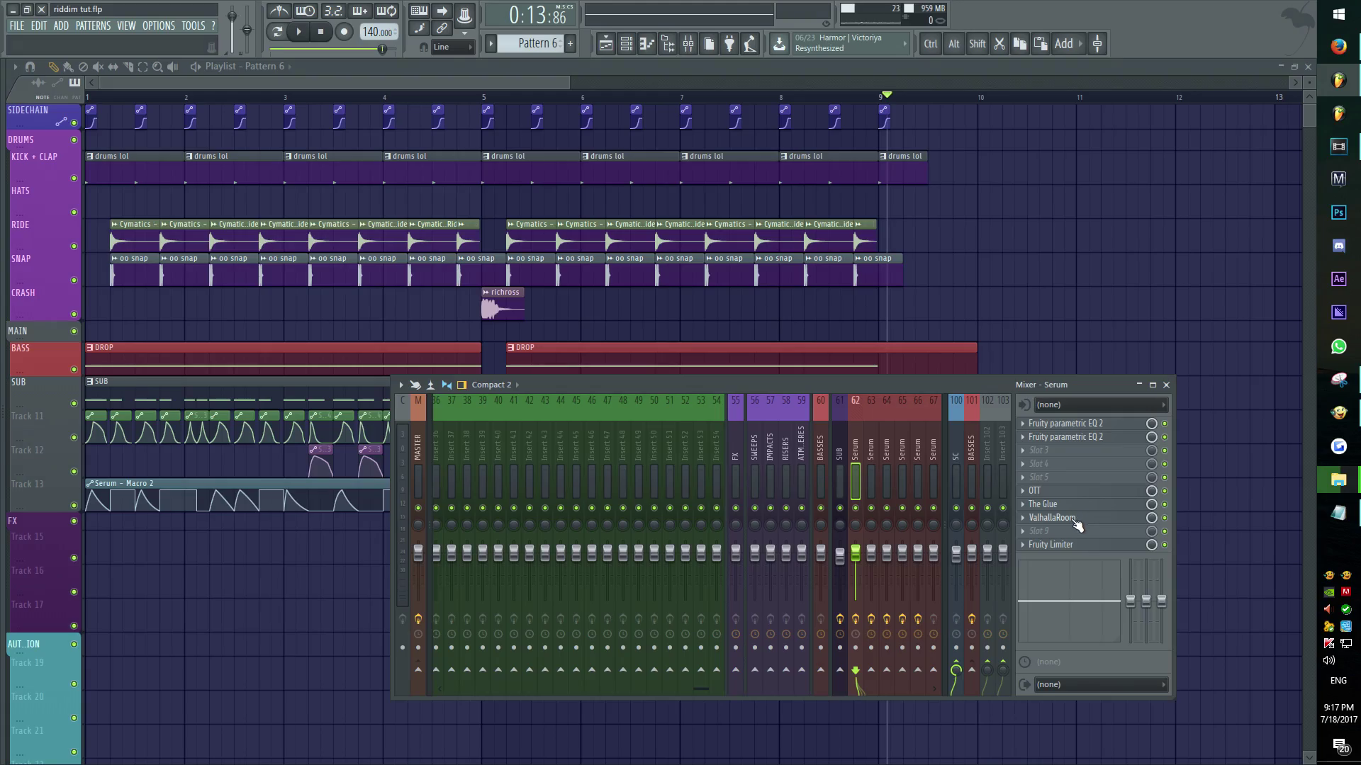
Step: Open ValhallaRoom on the Serum mixer insert and move its window aside
{"action": "left_click", "coordinate": [1073, 518]}
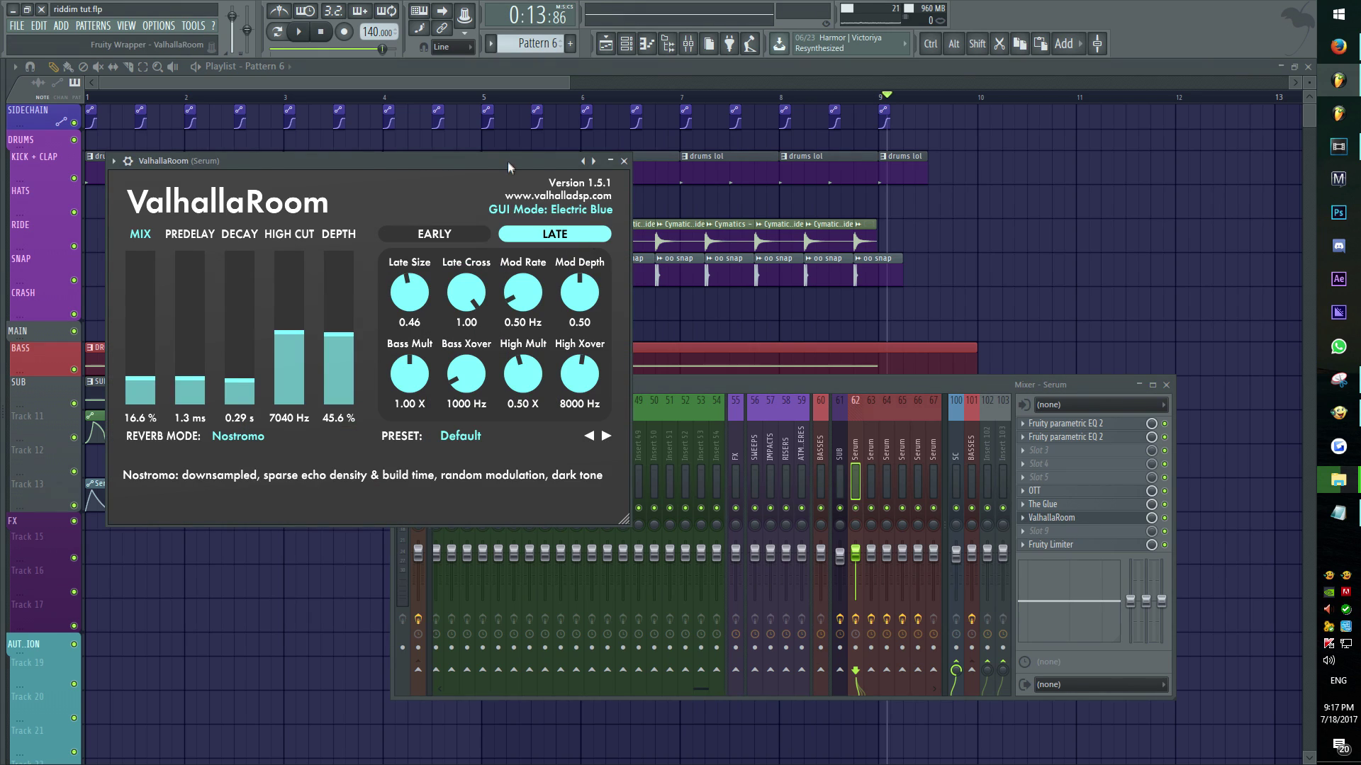
{"action": "left_click_drag", "start_coordinate": [508, 162], "coordinate": [650, 188]}
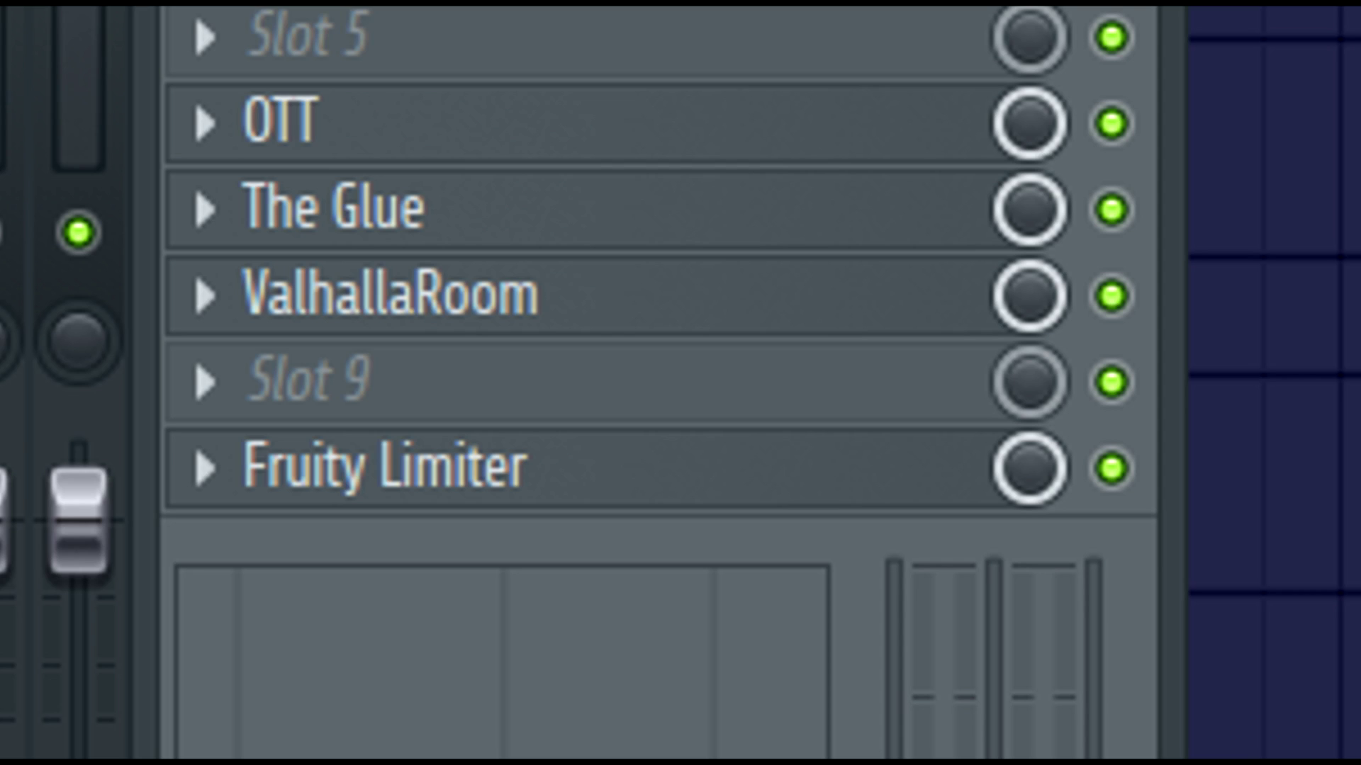